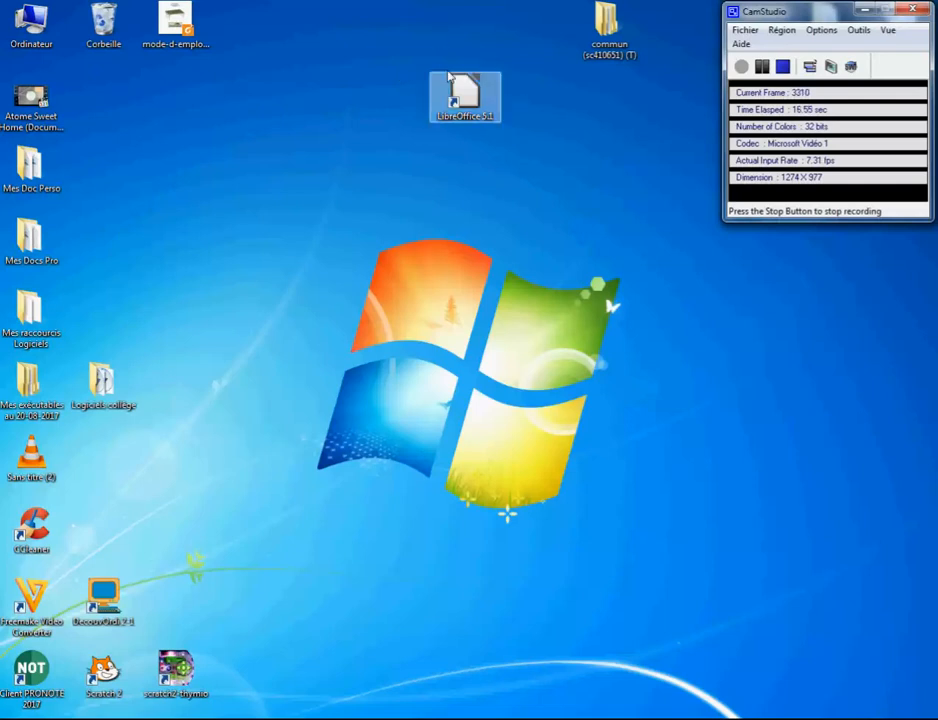
Launch LibreOffice and create a new Impress presentation
click(467, 95)
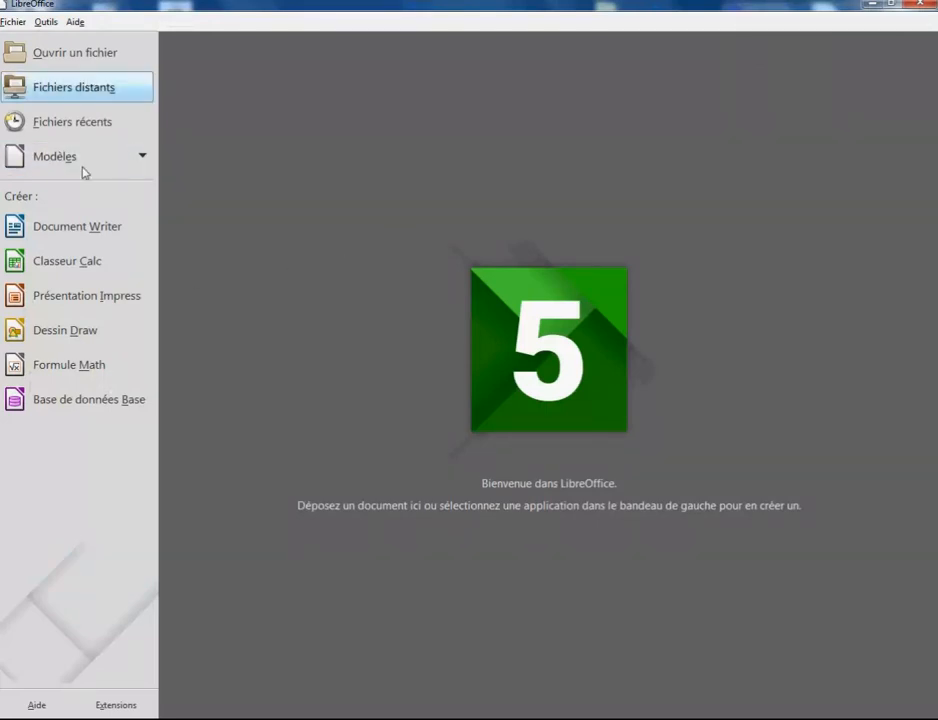
click(87, 298)
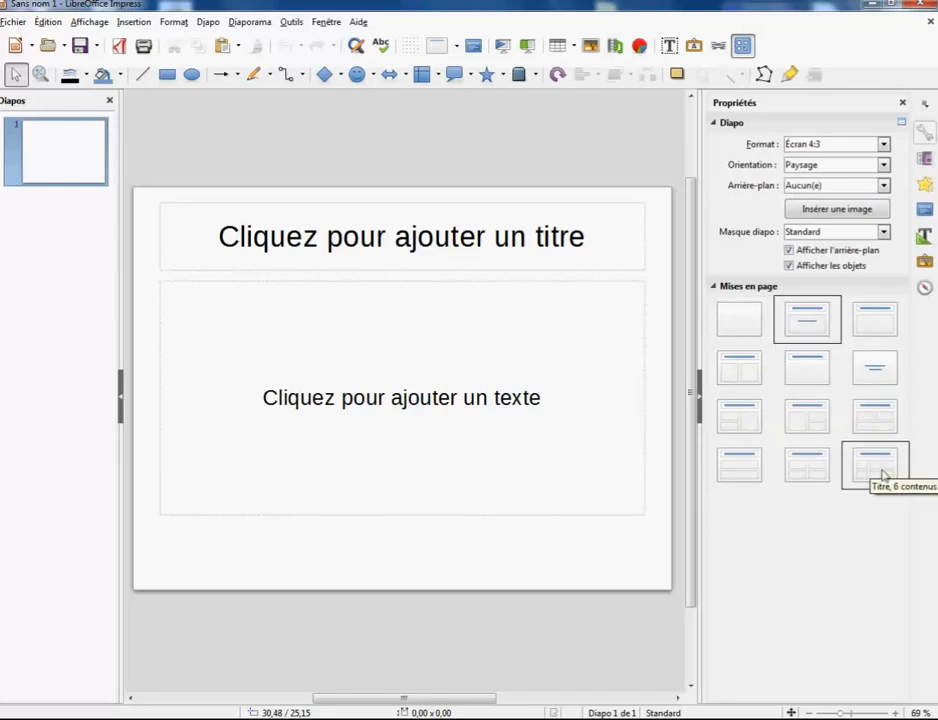
Try several slide layouts on the first slide and settle on the blank layout
click(743, 425)
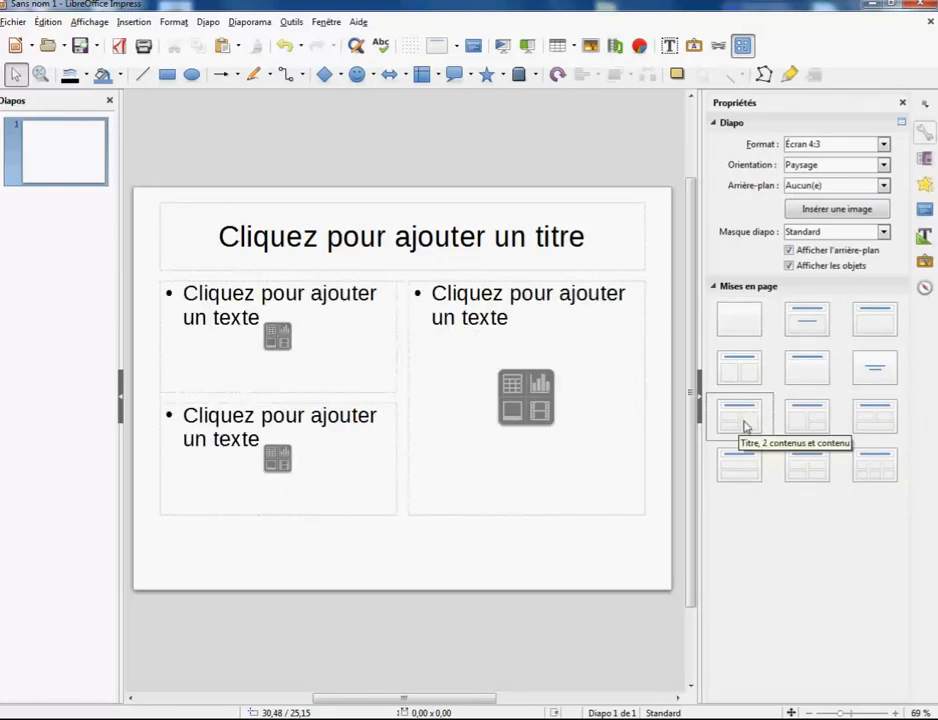
click(800, 422)
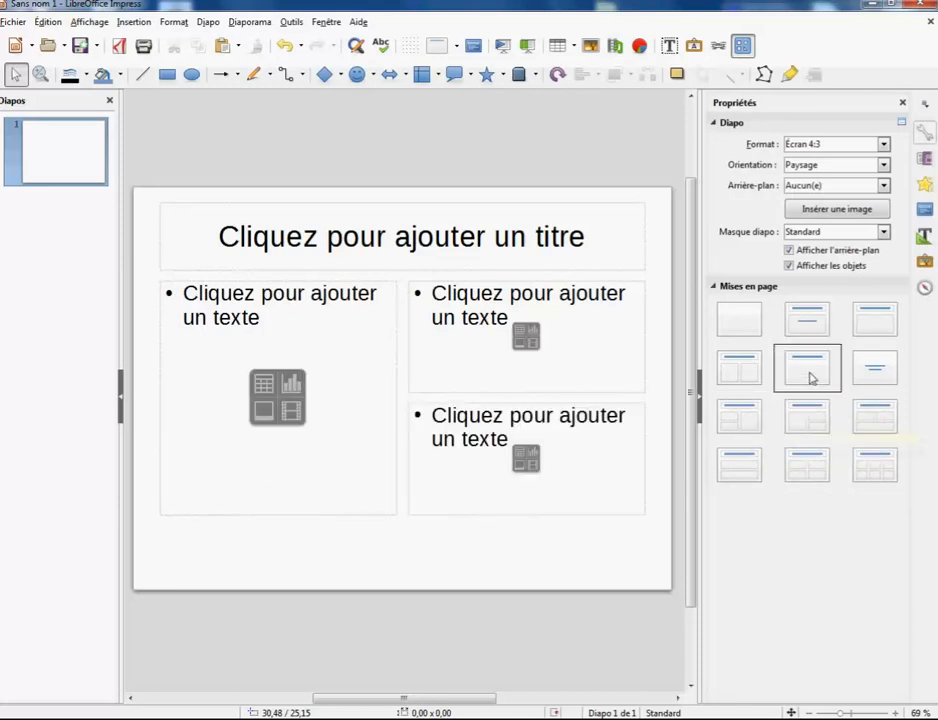
click(808, 370)
click(870, 376)
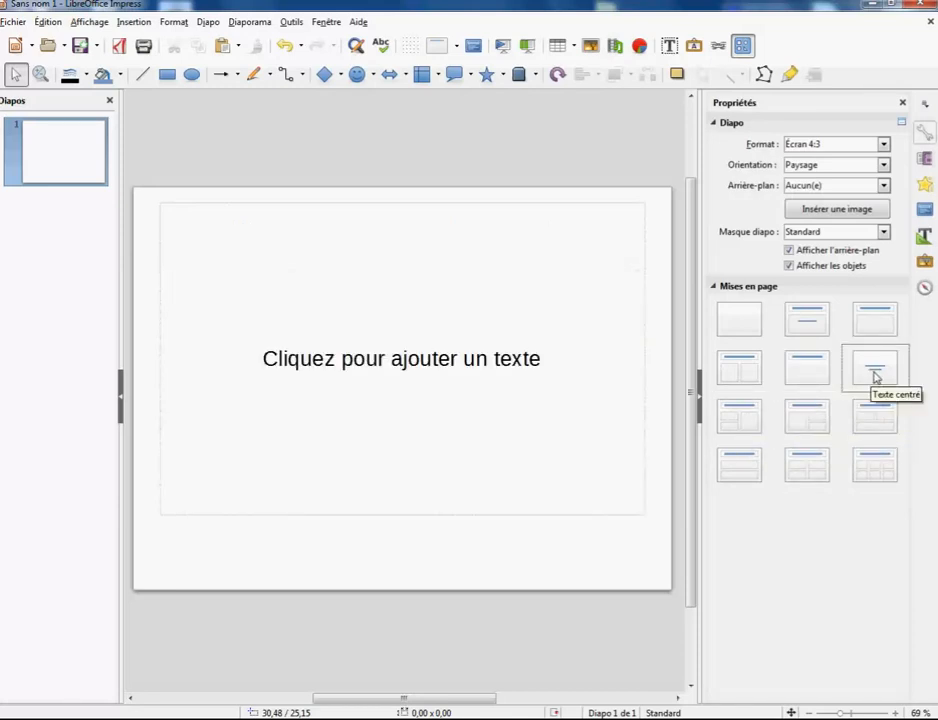
click(877, 322)
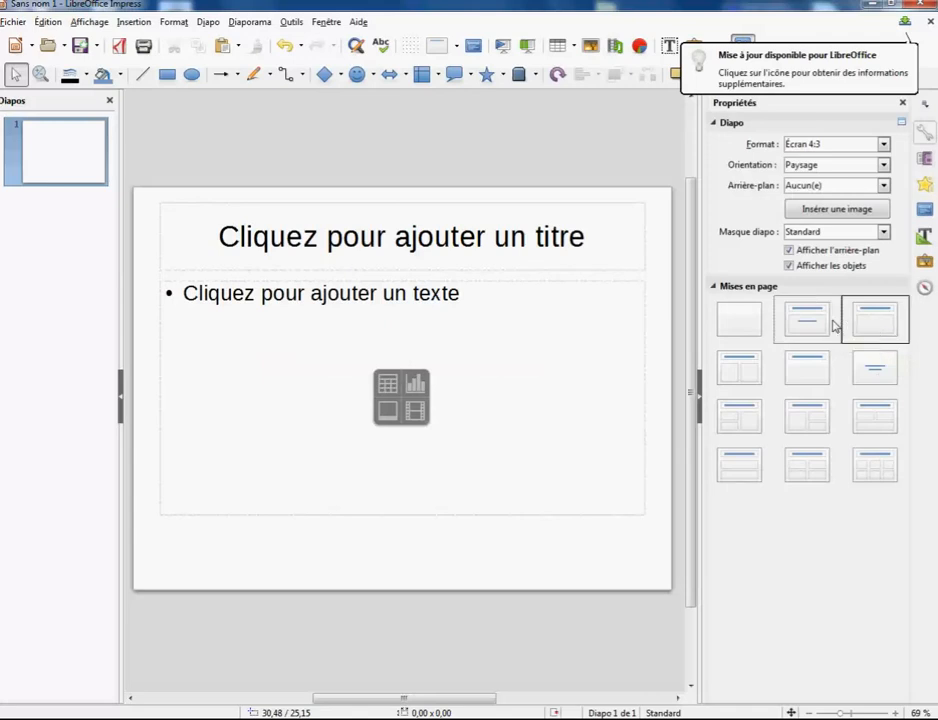
click(830, 326)
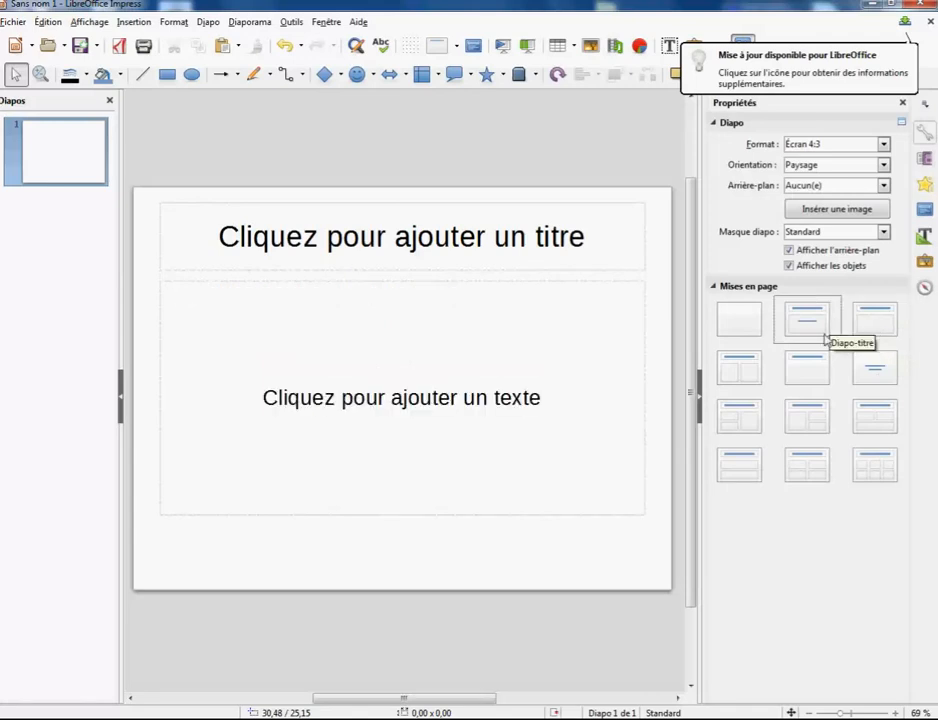
click(735, 326)
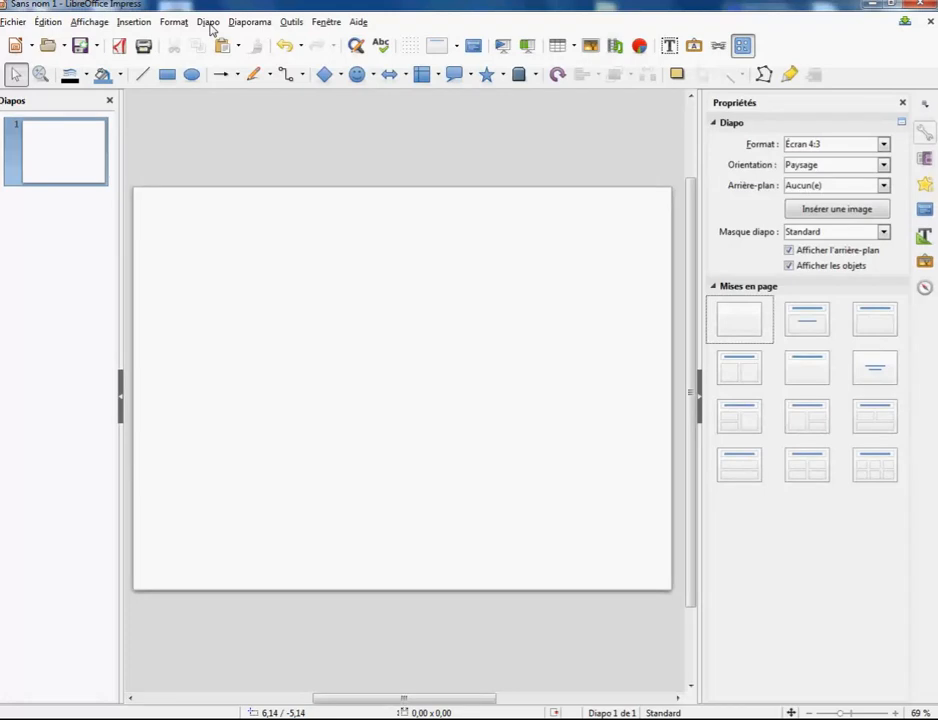
Open the slide's page properties, preview the Couleur background fill, and set the fill type to Dégradé
click(209, 22)
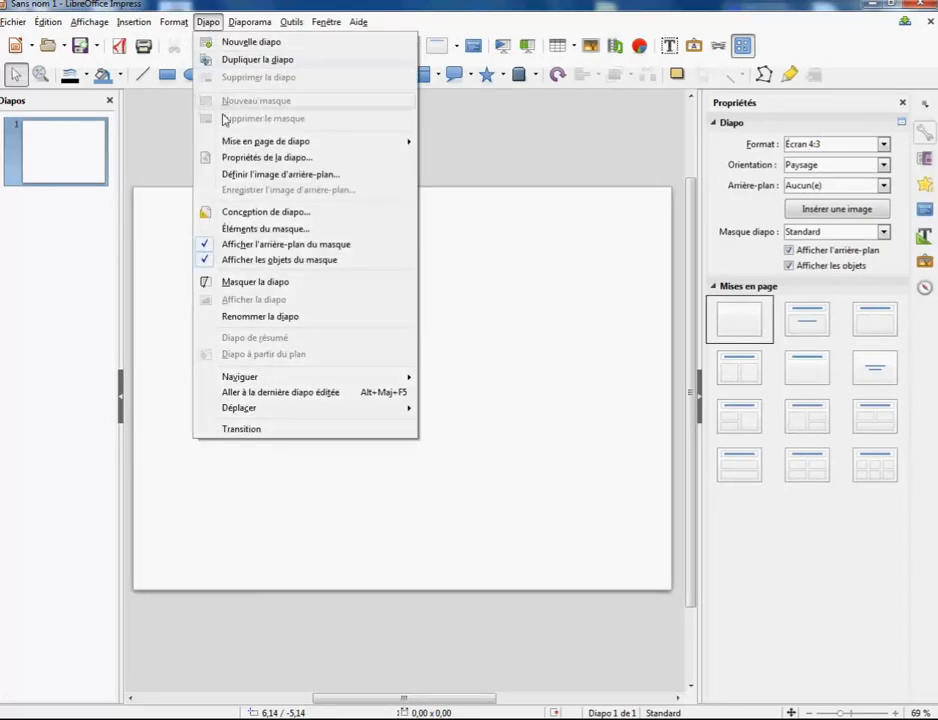
click(279, 160)
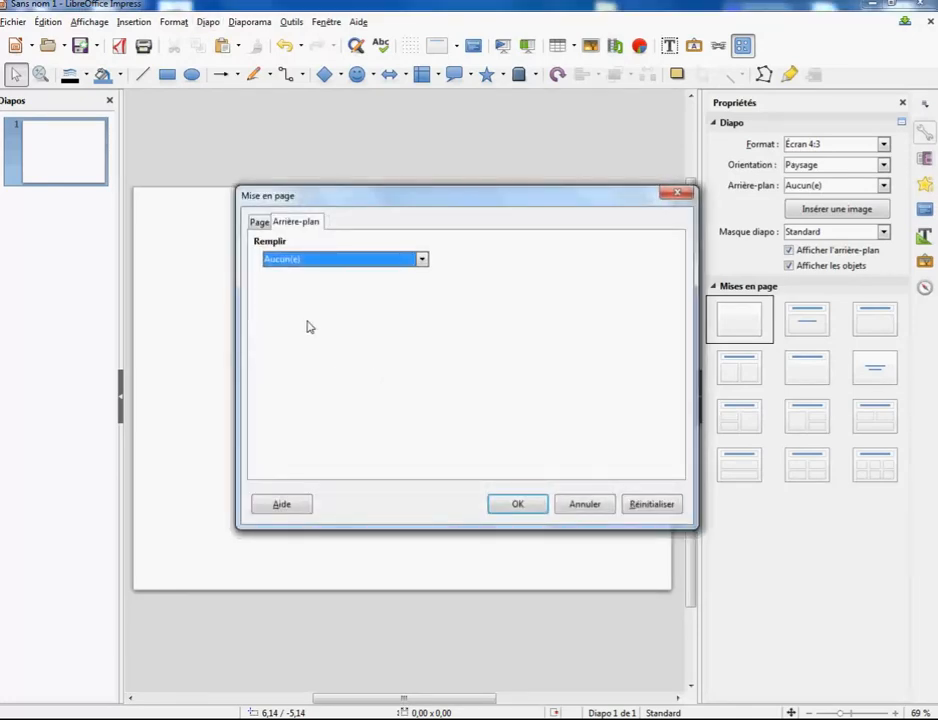
click(260, 223)
click(295, 222)
click(421, 260)
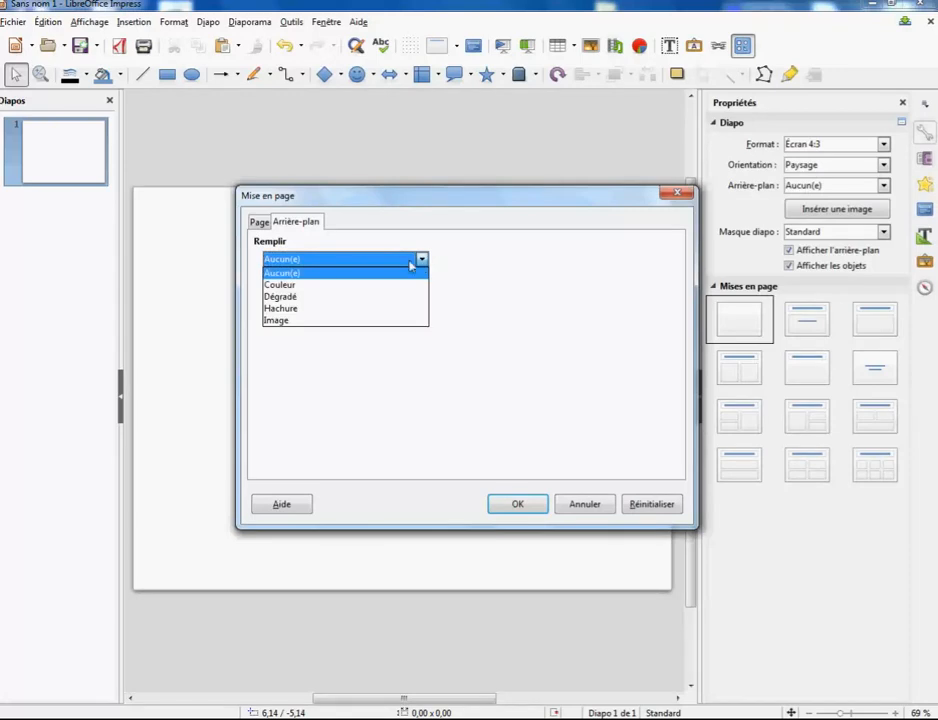
click(283, 289)
click(421, 260)
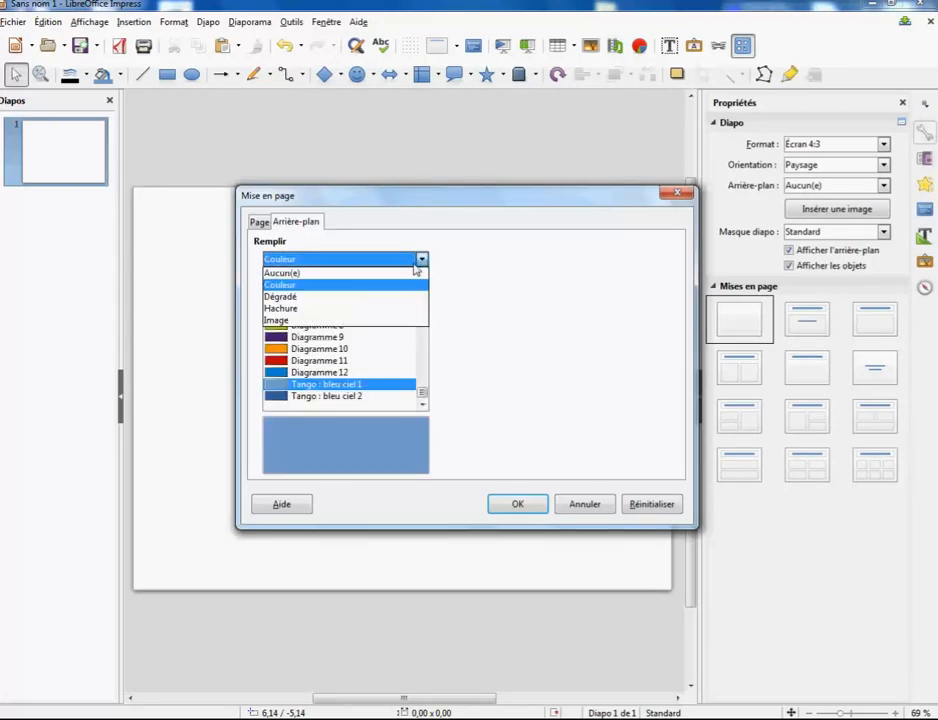
click(344, 299)
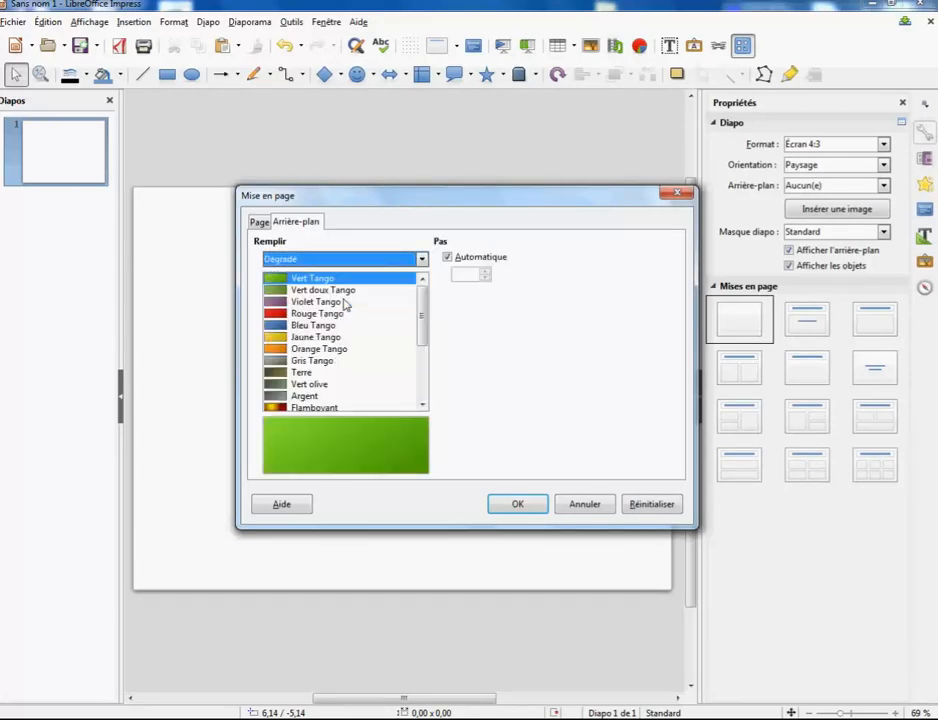
click(421, 260)
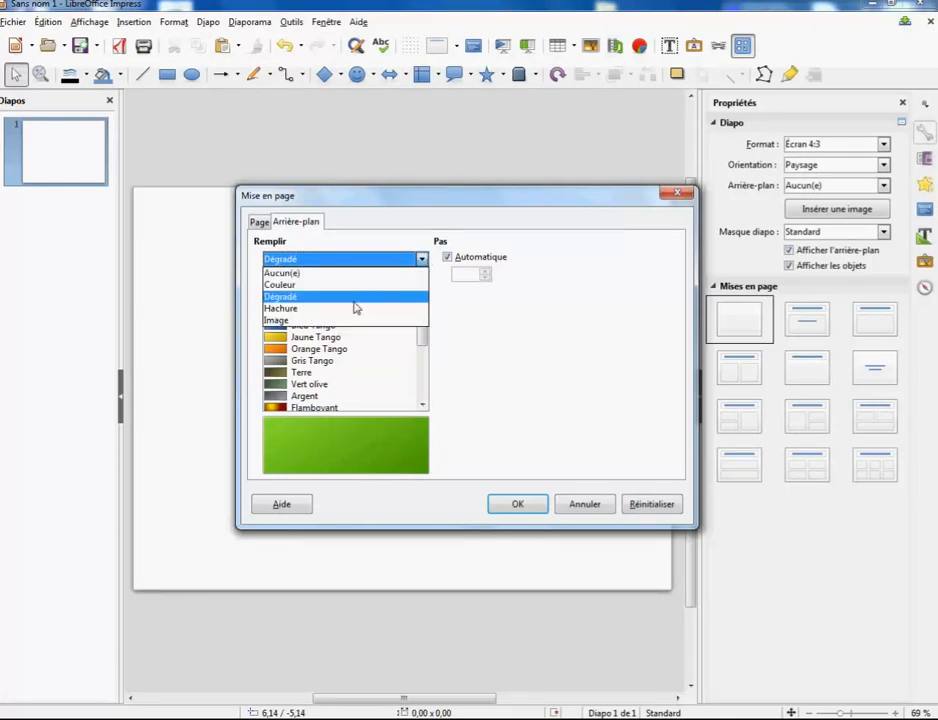
click(289, 298)
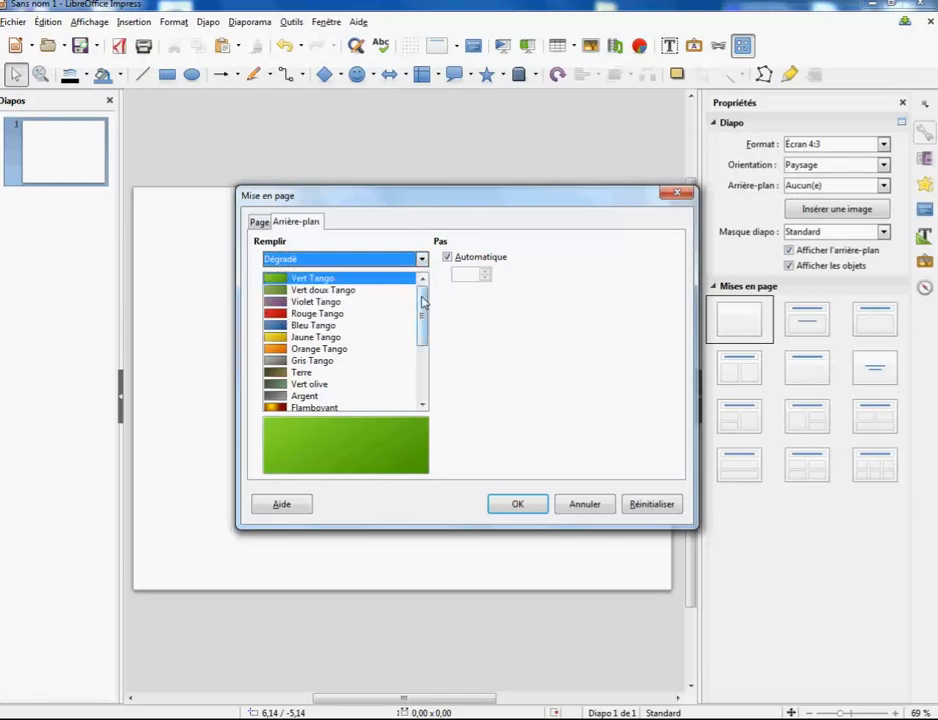
Choose the Bleu profond gradient after previewing others, and apply the background to all pages
click(337, 290)
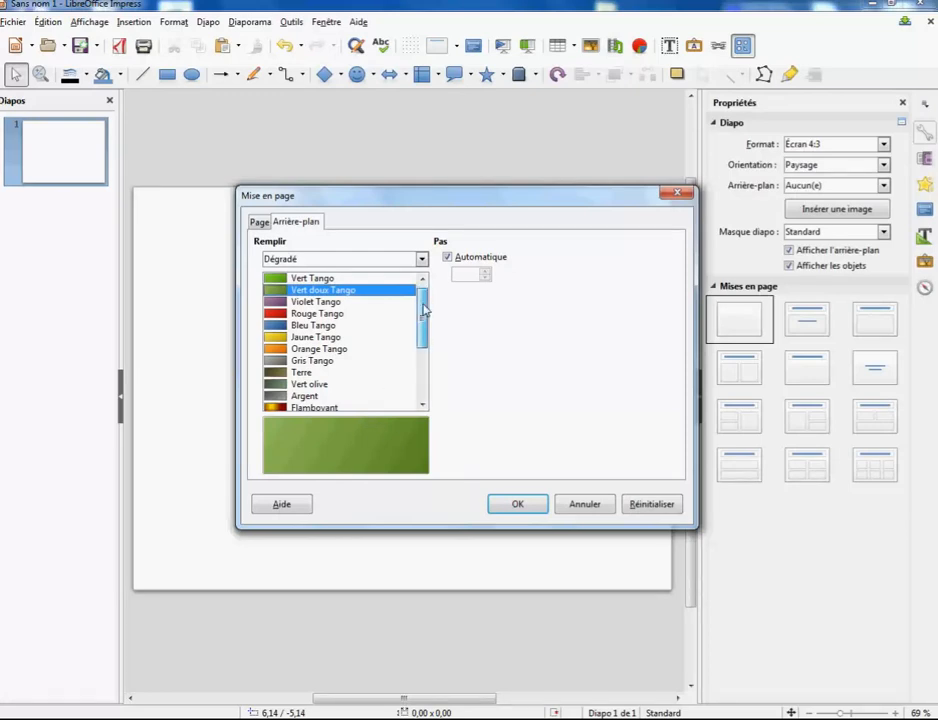
drag(420, 302, 429, 339)
click(339, 349)
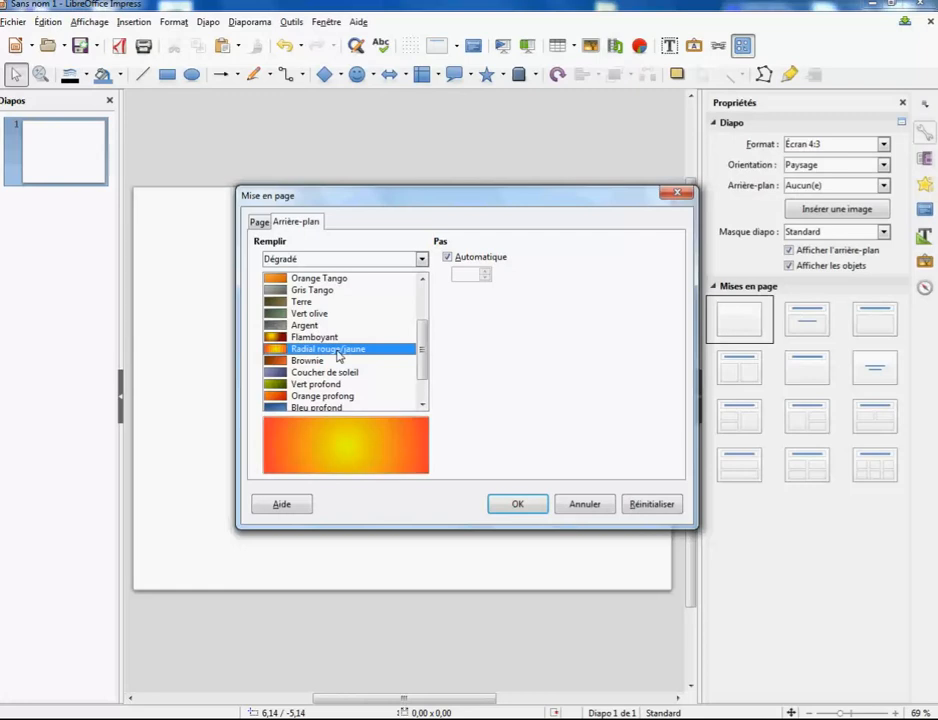
drag(425, 349, 429, 391)
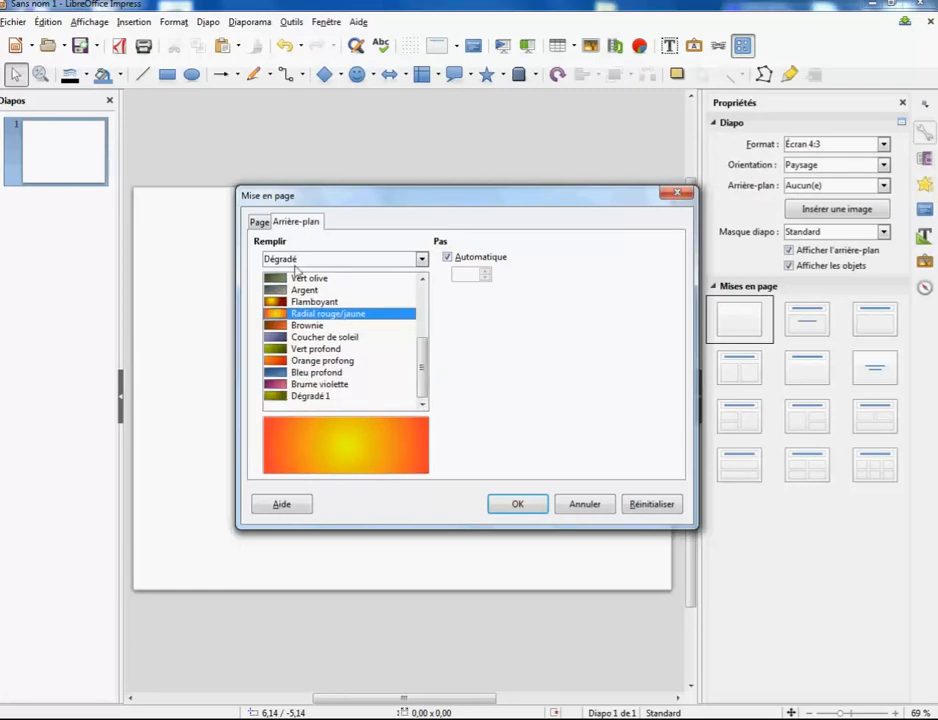
click(337, 373)
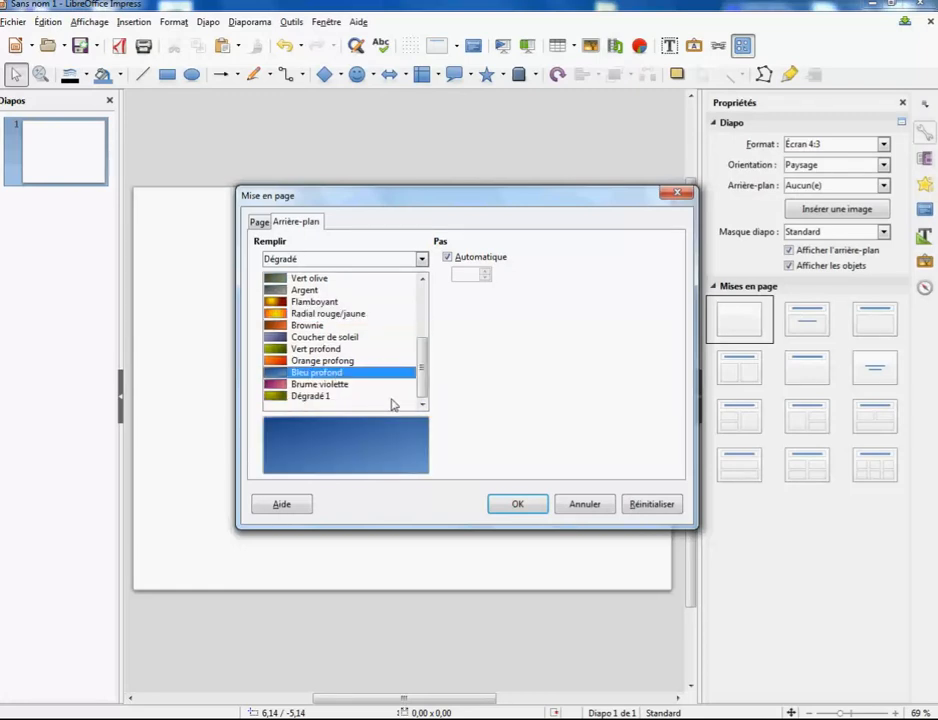
click(510, 506)
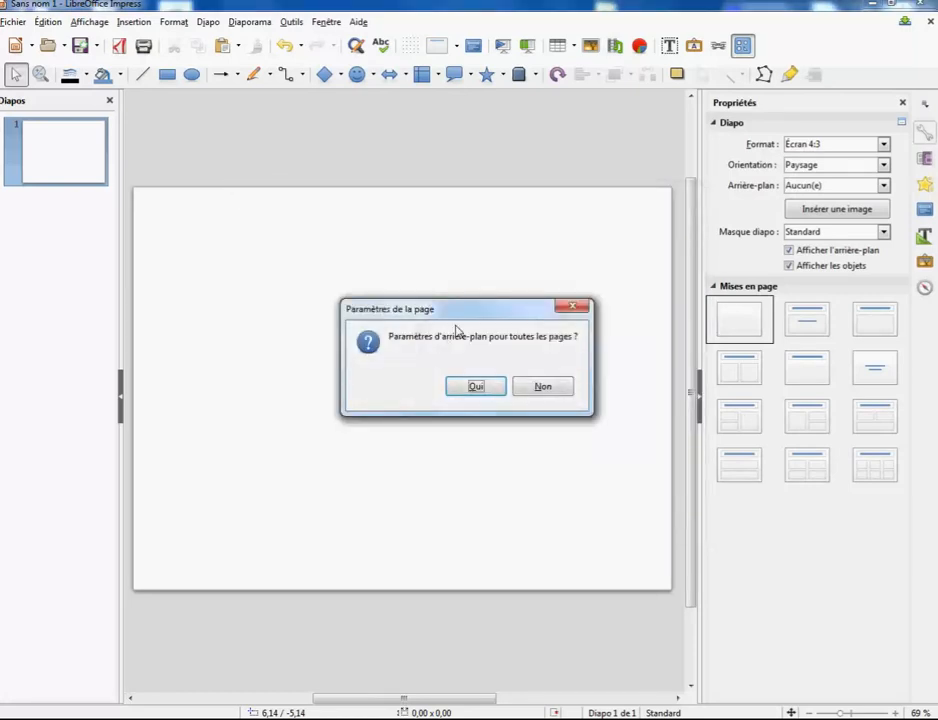
drag(454, 298, 435, 262)
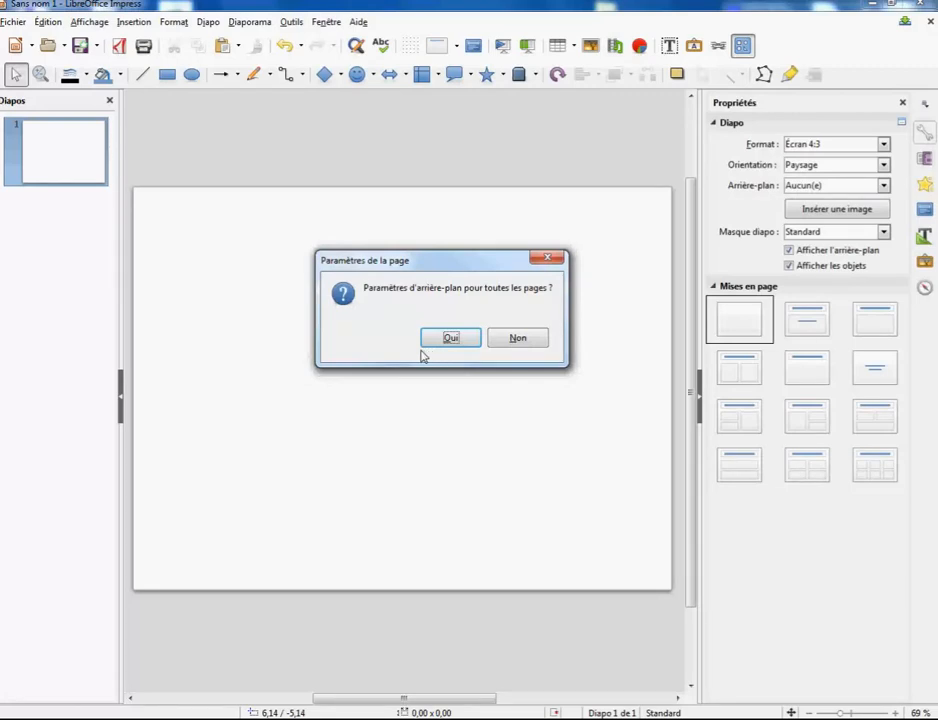
drag(420, 264, 412, 258)
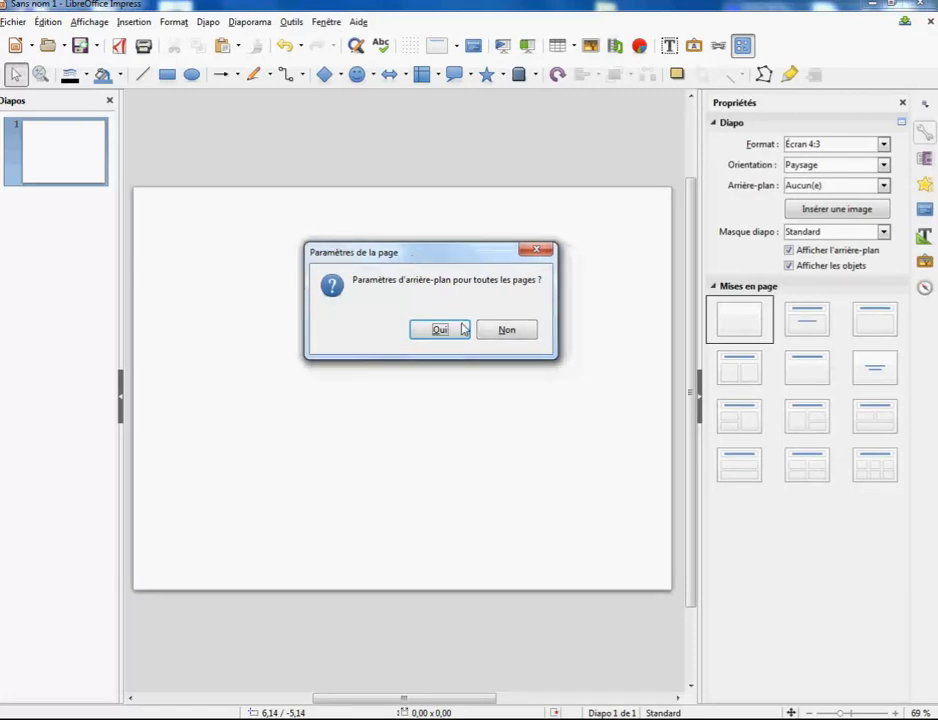
click(427, 333)
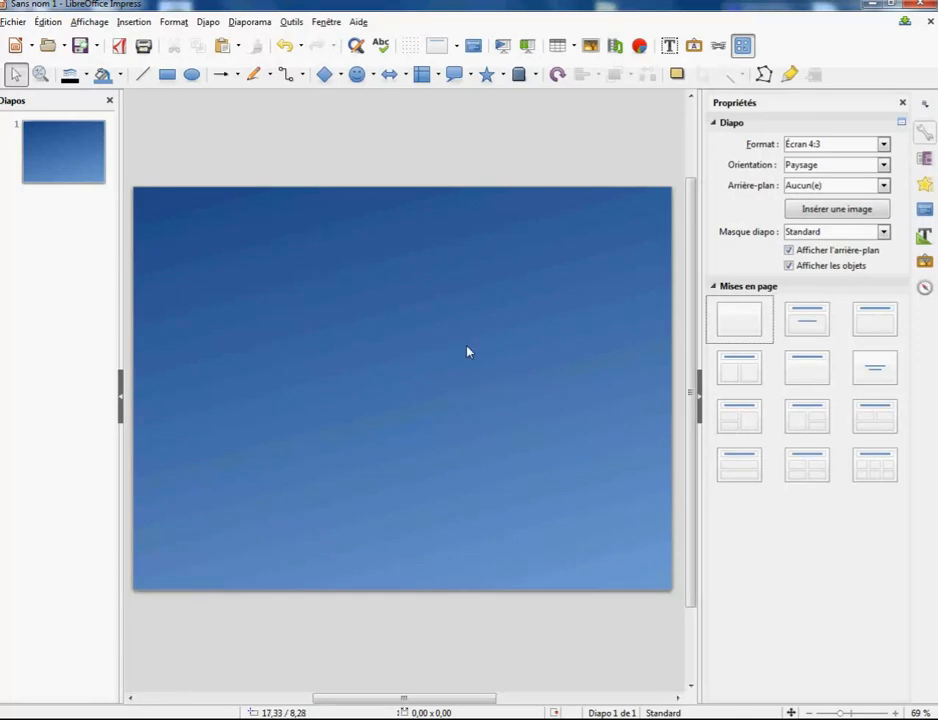
Add a text box reading "L'histoire du diaporama" and move it near the slide's upper edge, at about 10.00 / 1.60 cm
click(669, 47)
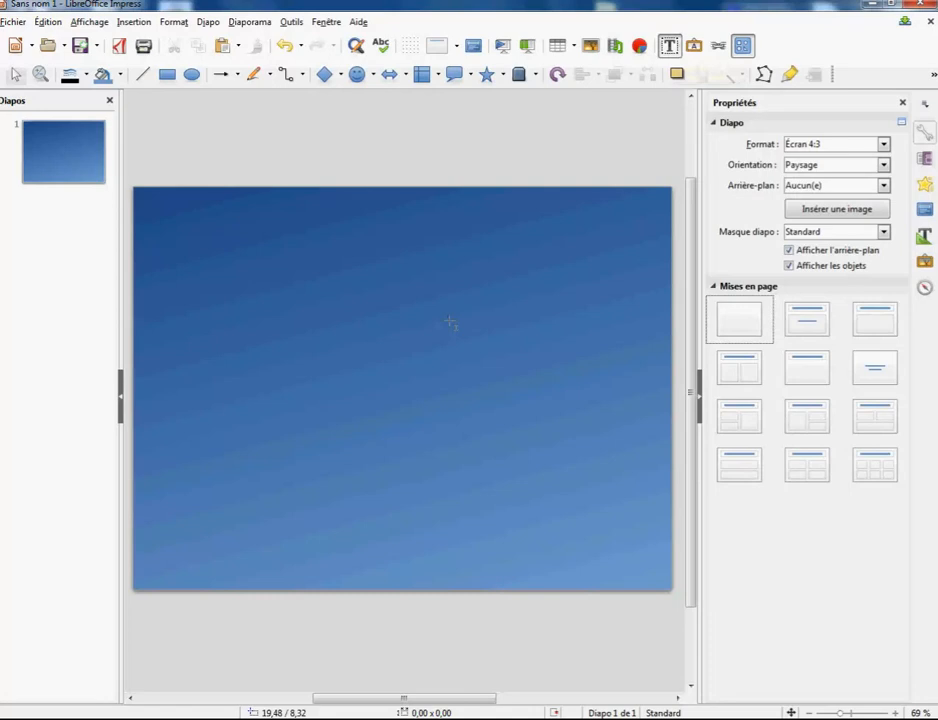
click(290, 256)
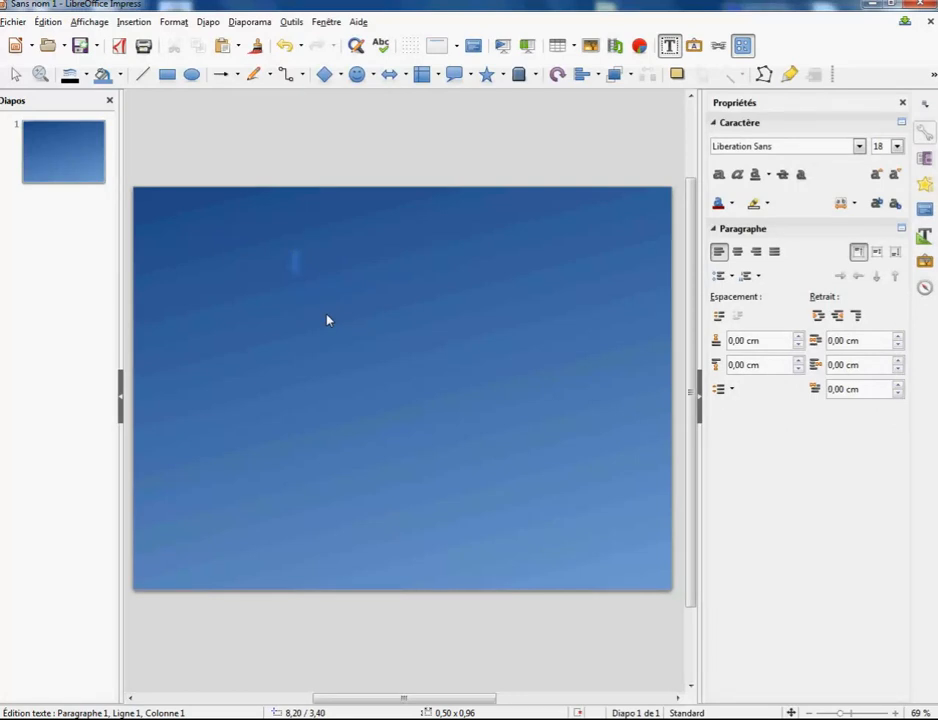
text(L'histoire du diaporama)
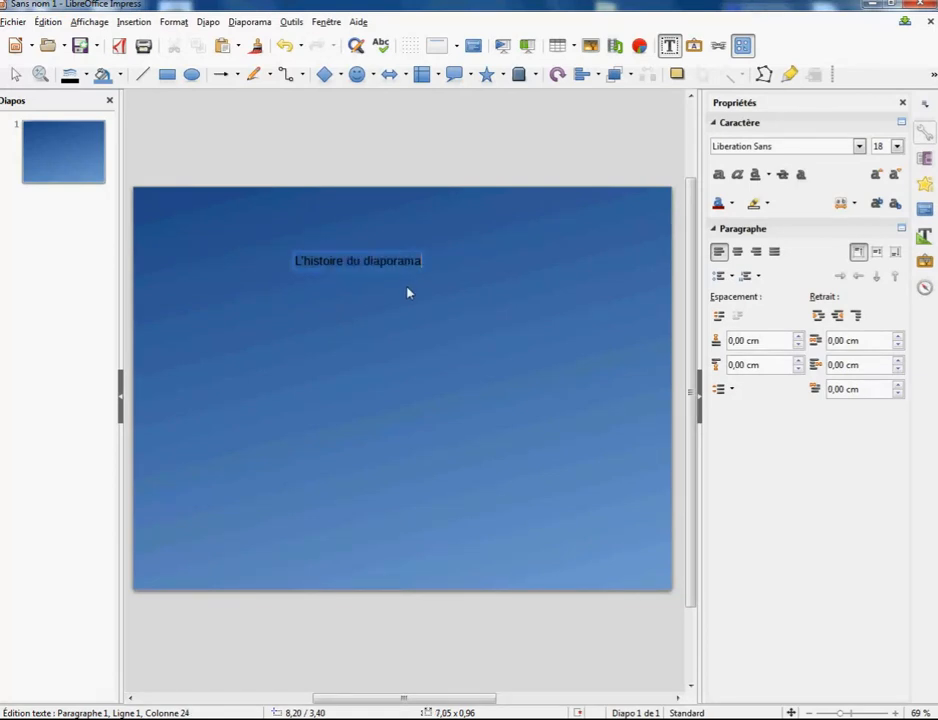
click(398, 375)
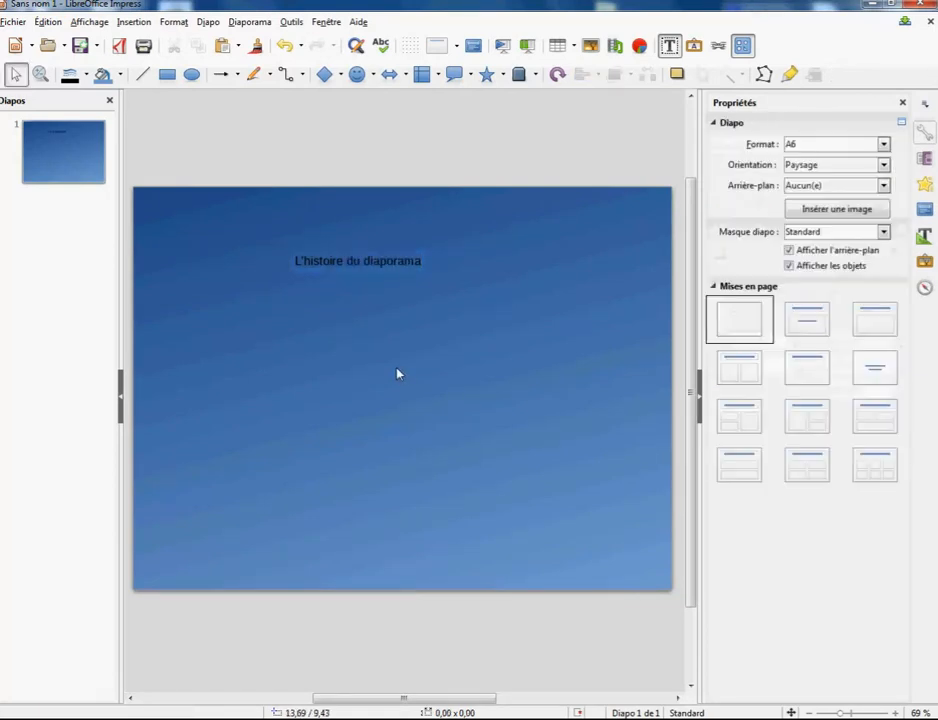
click(350, 262)
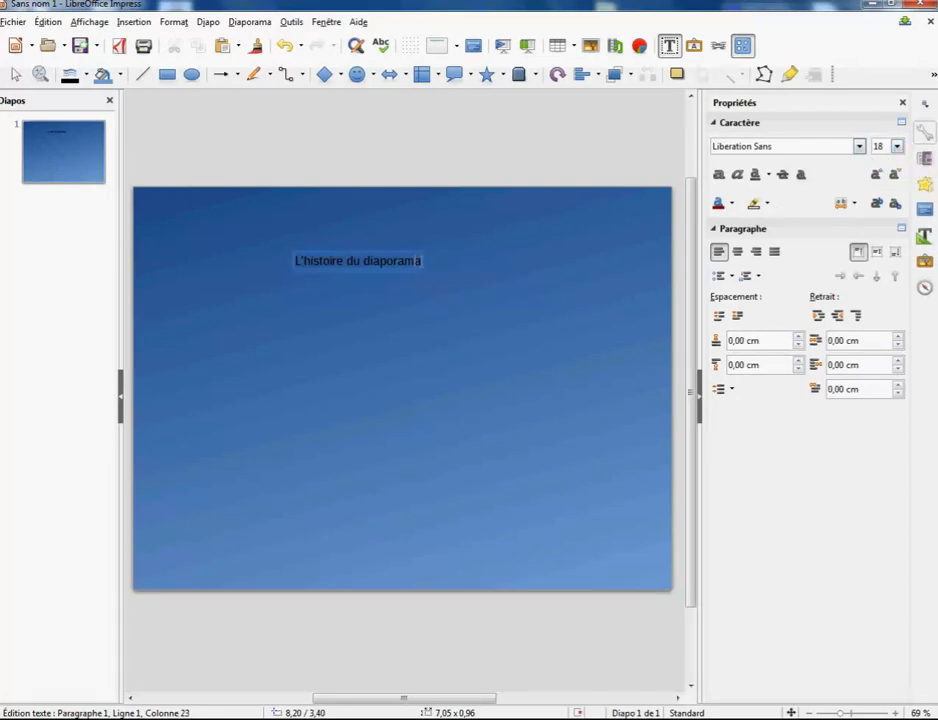
drag(422, 260, 377, 212)
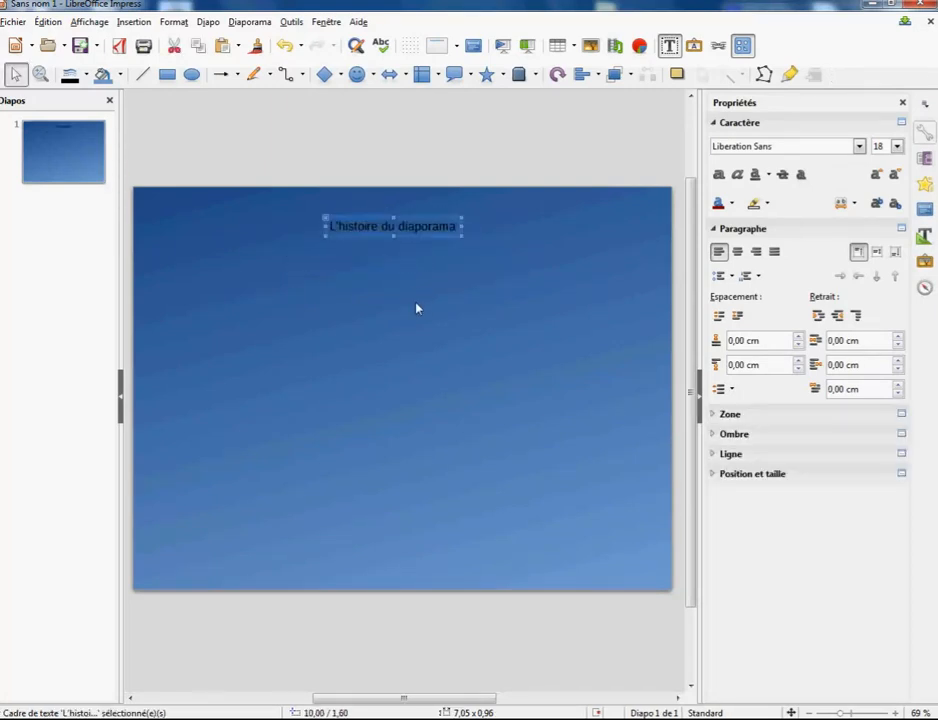
Format the whole "L'histoire du diaporama" text in Comic Sans MS at size 28
click(420, 226)
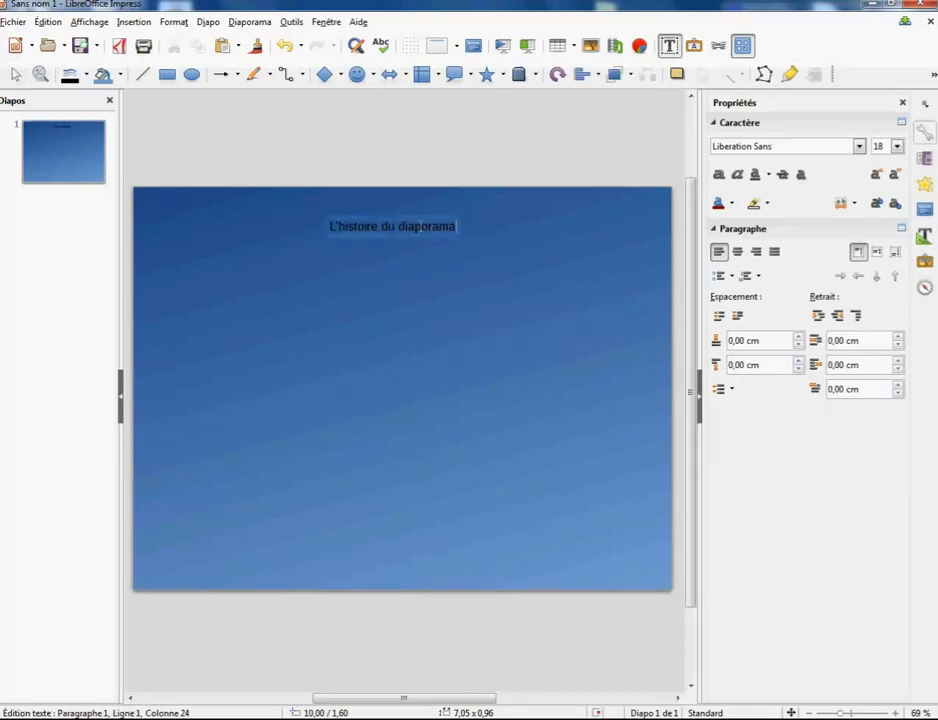
triple_click(421, 226)
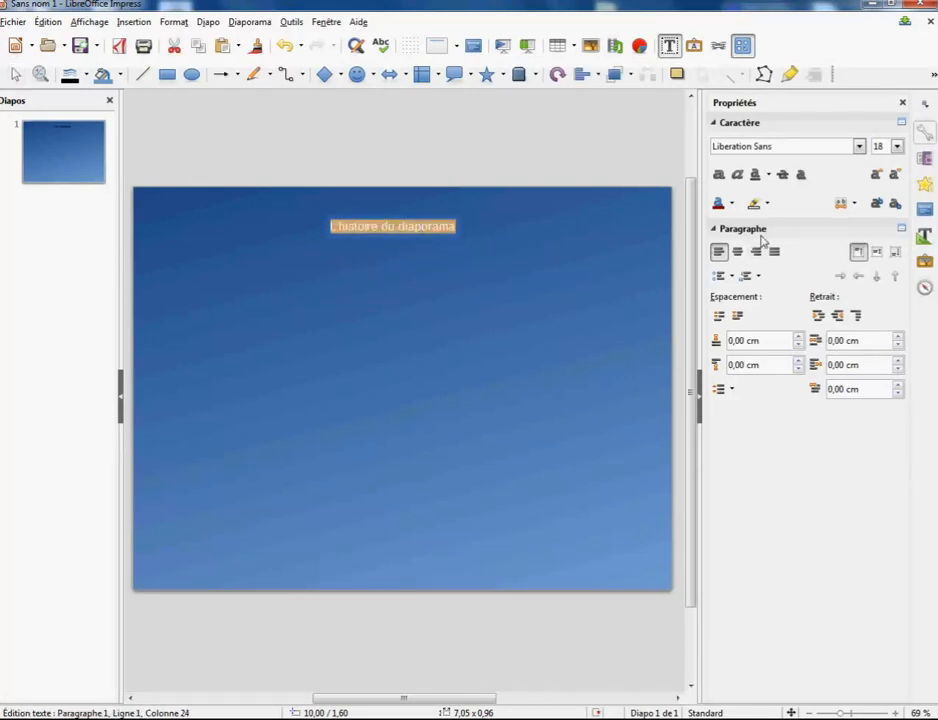
click(858, 146)
drag(860, 276, 872, 205)
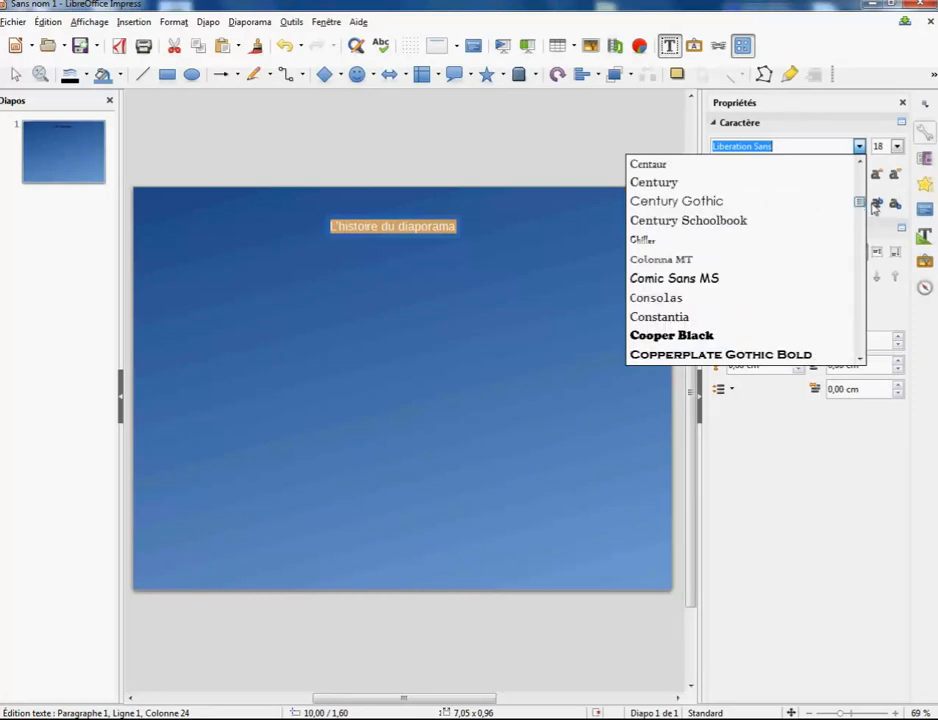
click(712, 279)
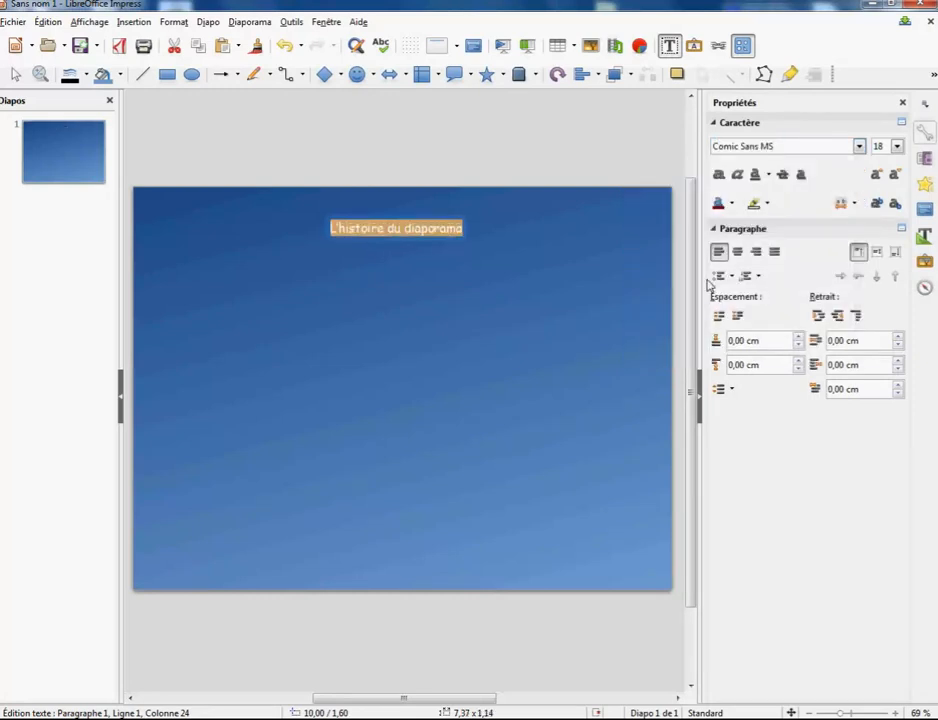
click(897, 146)
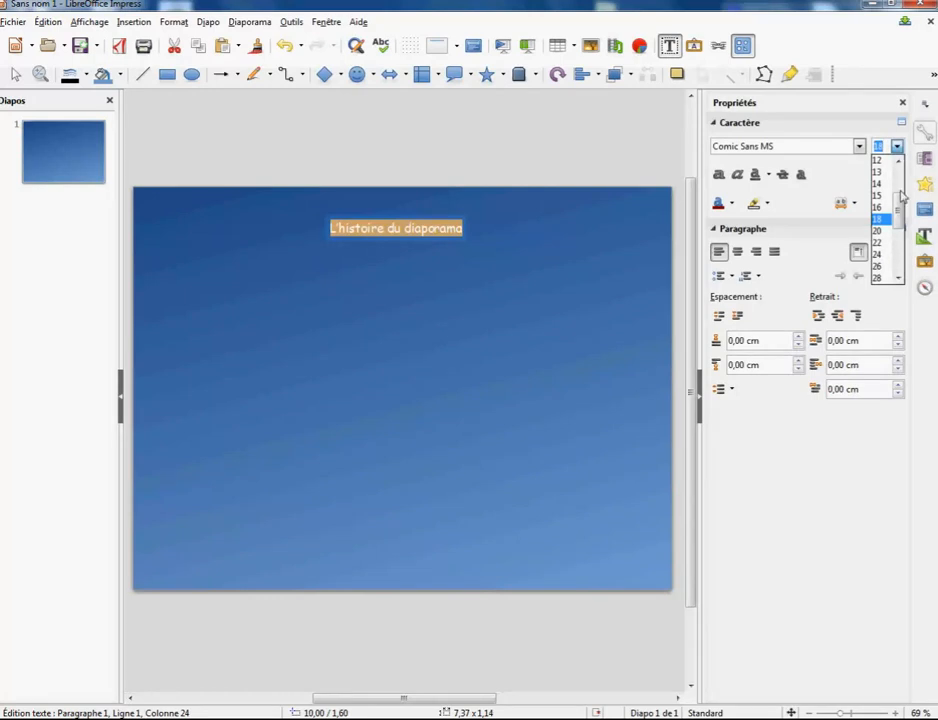
click(878, 279)
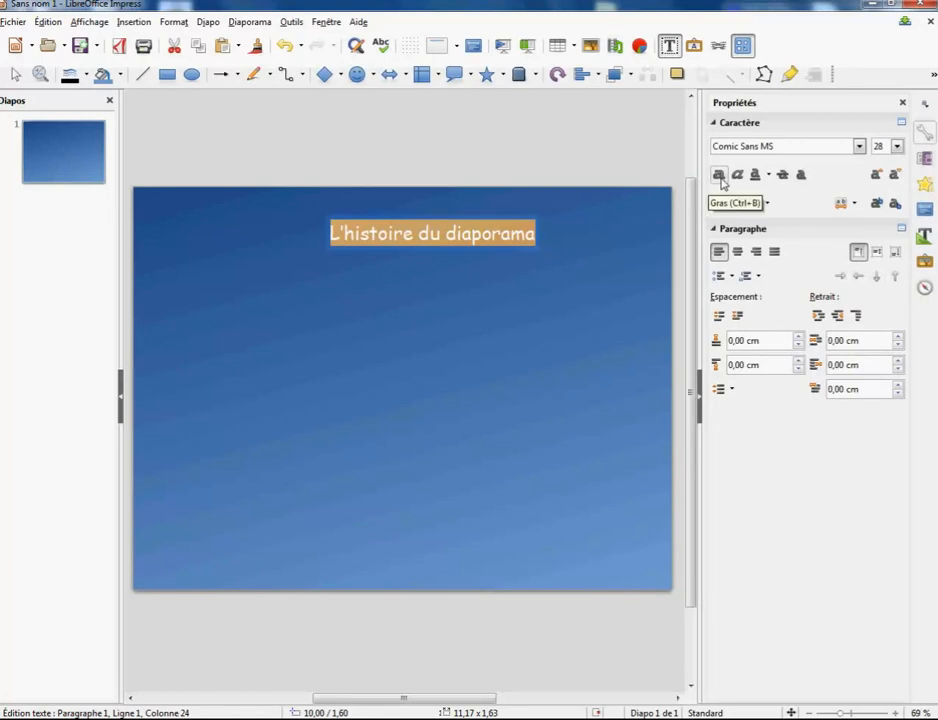
Make the "L'histoire du diaporama" title bold
click(719, 176)
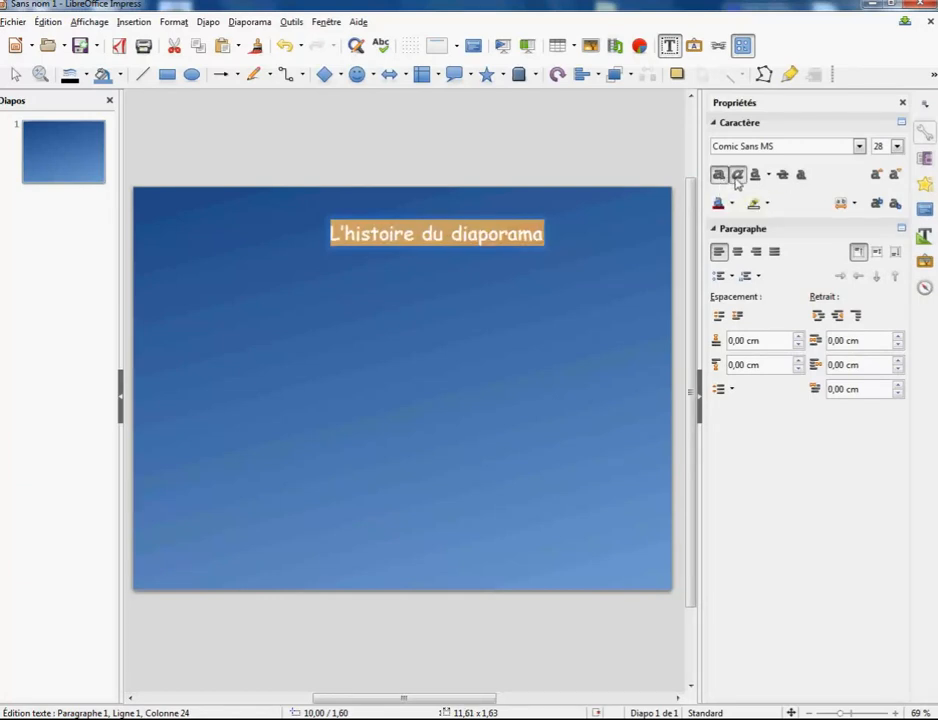
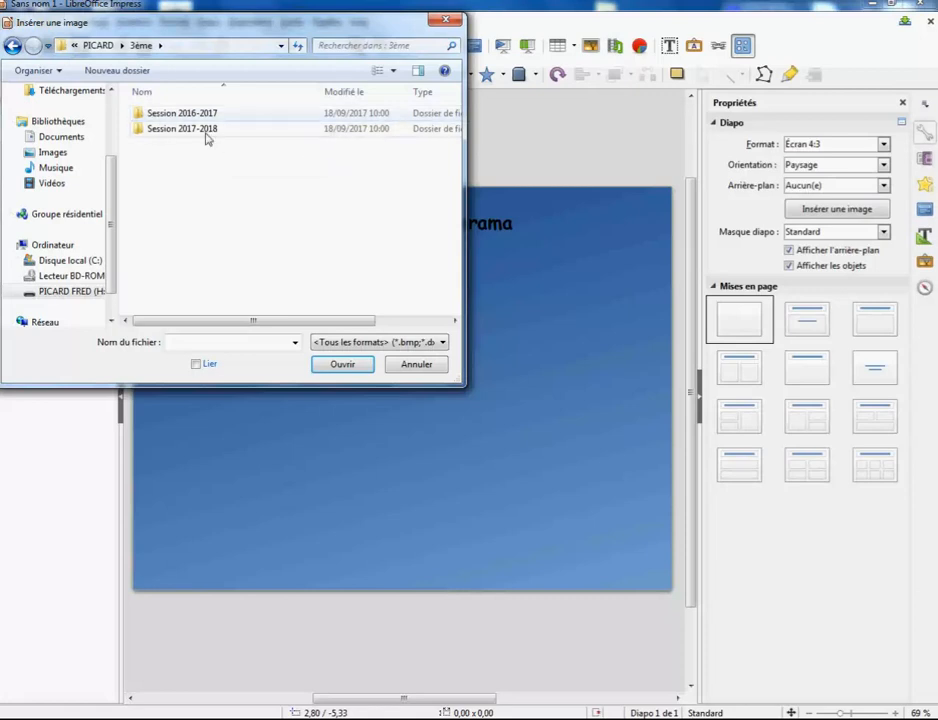
Insert the image "C quoi un diaporama" from the folder Session 2017-2018 / 3-S1.2 / Images et photos
double_click(185, 133)
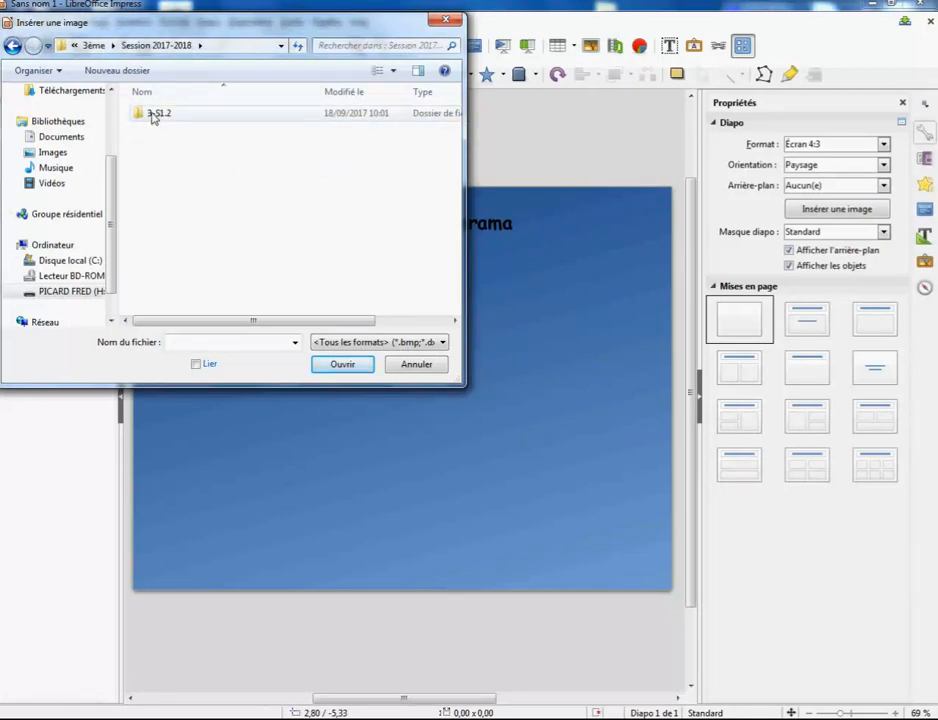
double_click(153, 116)
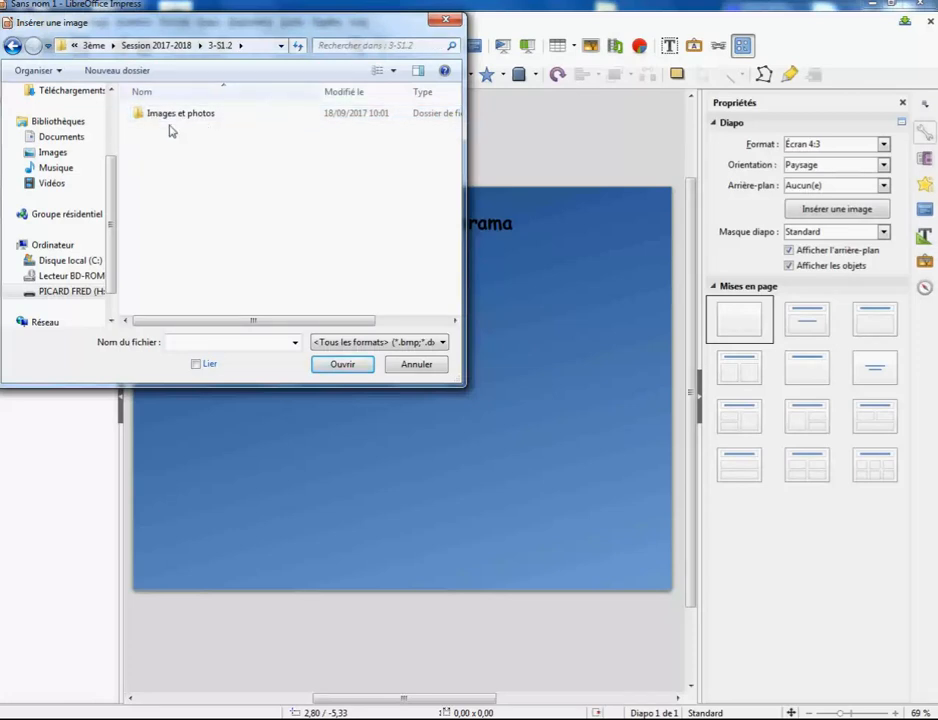
double_click(160, 116)
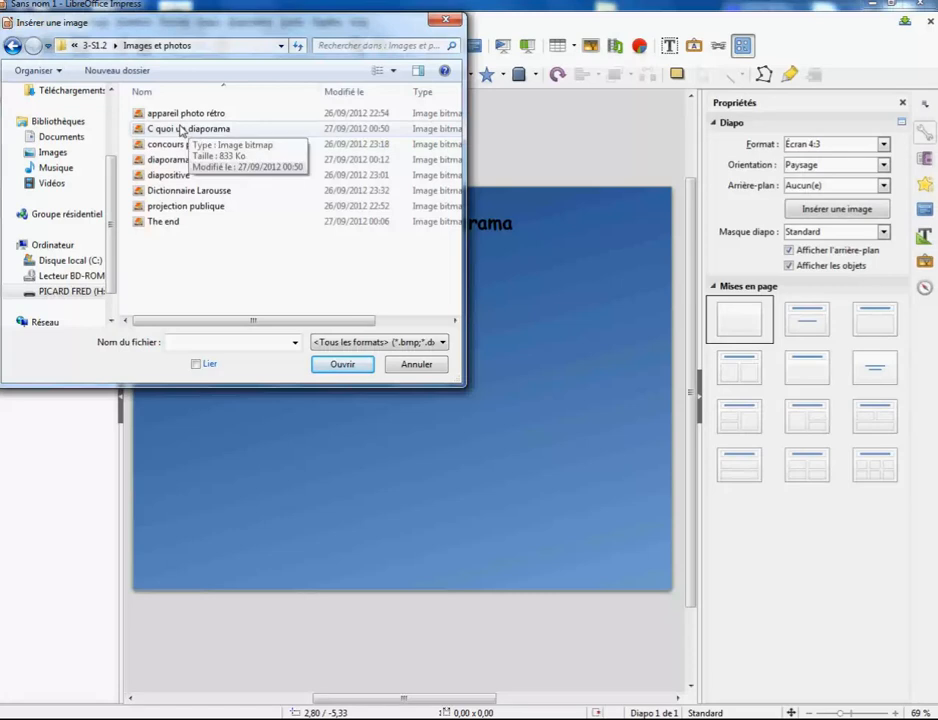
click(163, 131)
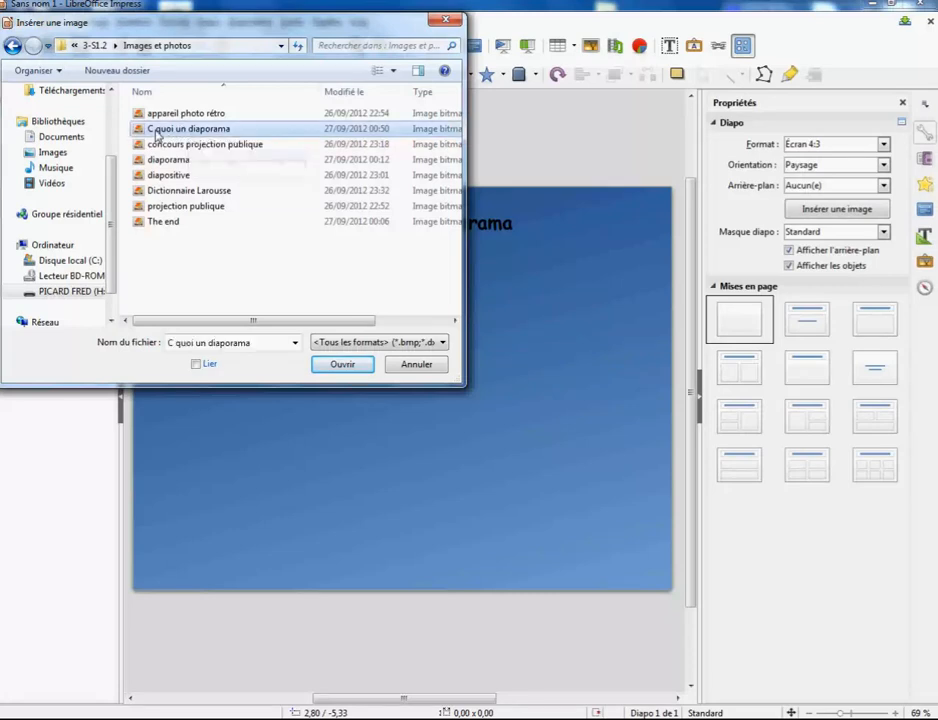
click(340, 365)
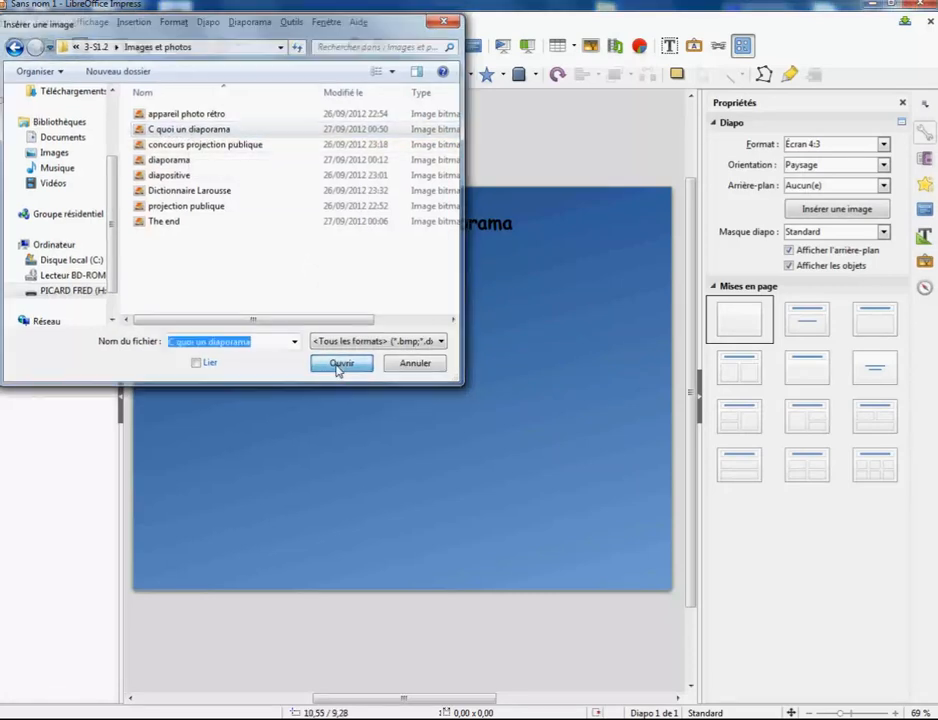
Place the cartoon image just below the title, enlarge it to about 20.20 × 17.51 cm, and centre it horizontally
drag(336, 350, 283, 352)
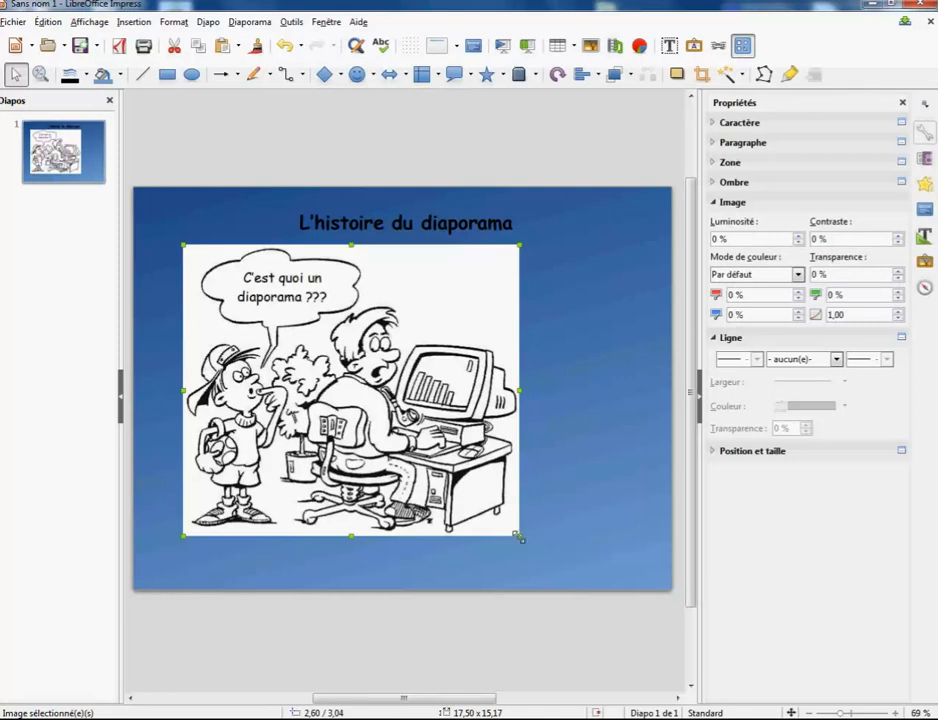
drag(519, 537, 568, 561)
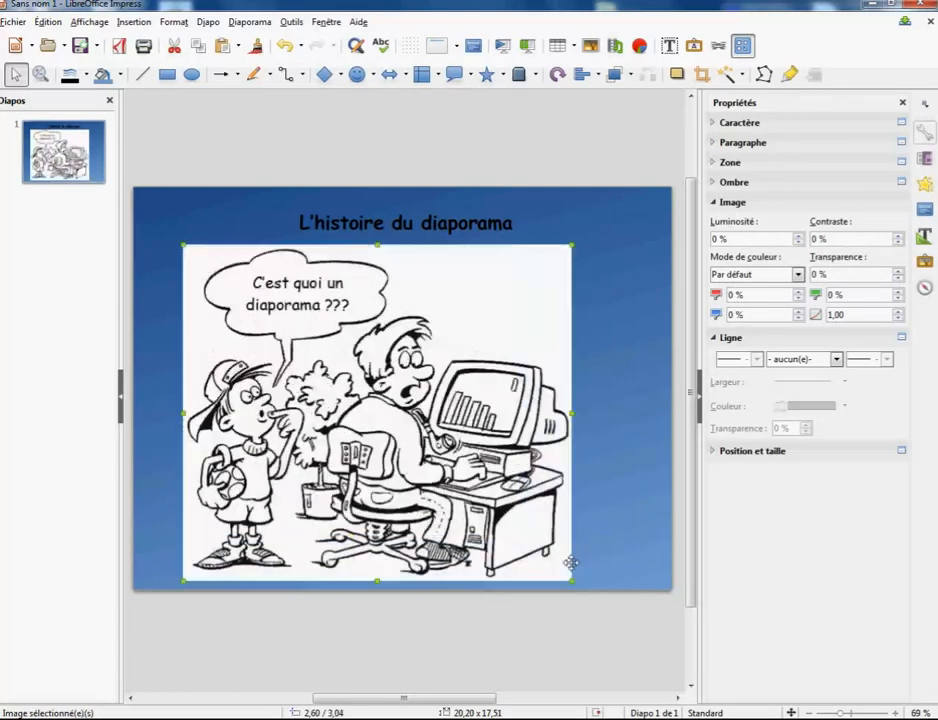
key(Right)
key(Right)
key(Right)
key(Right)
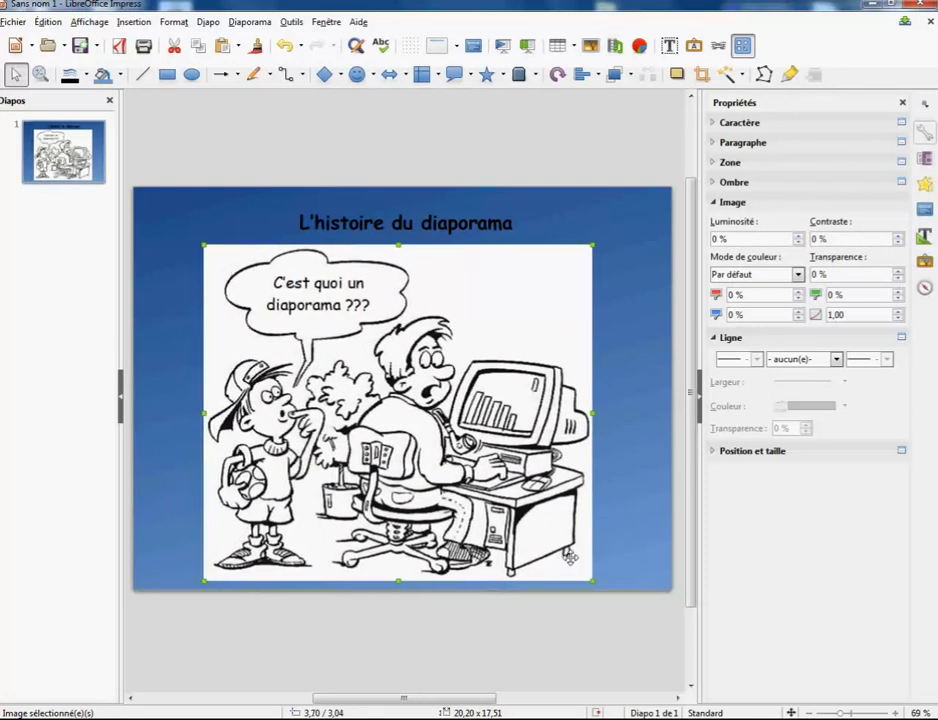
key(Right)
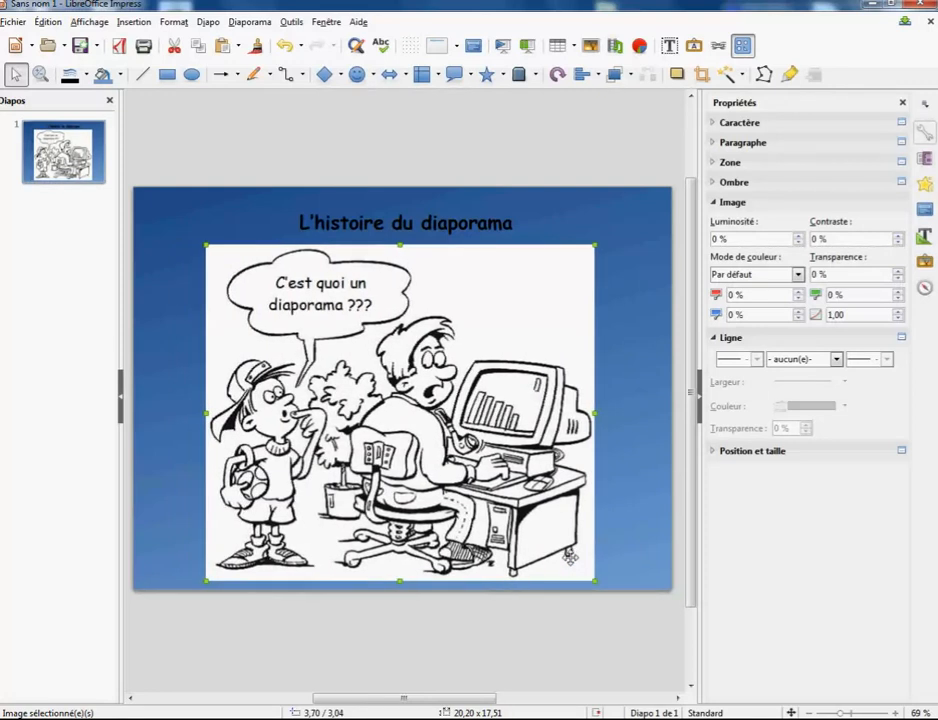
click(648, 479)
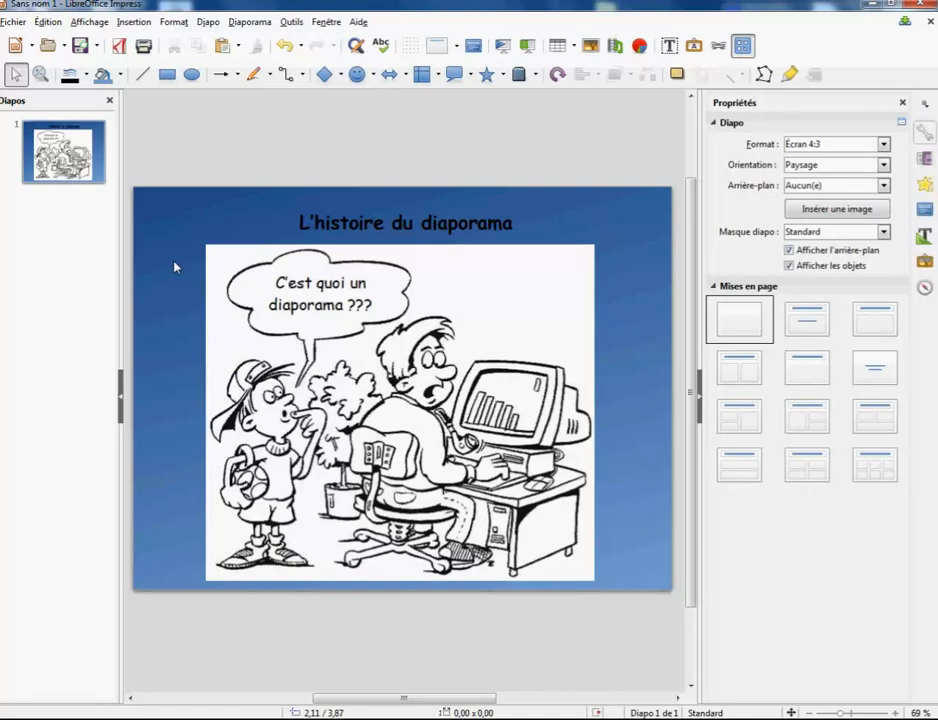
Add a second slide with a text box reading "Appareil photo utilisé en 1950."
click(208, 22)
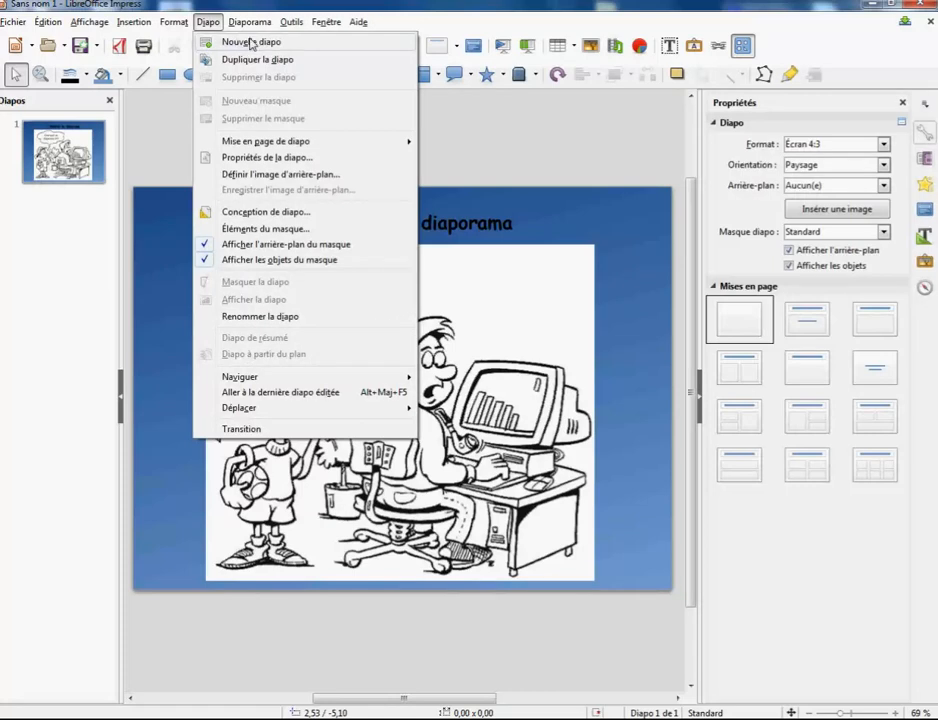
click(252, 42)
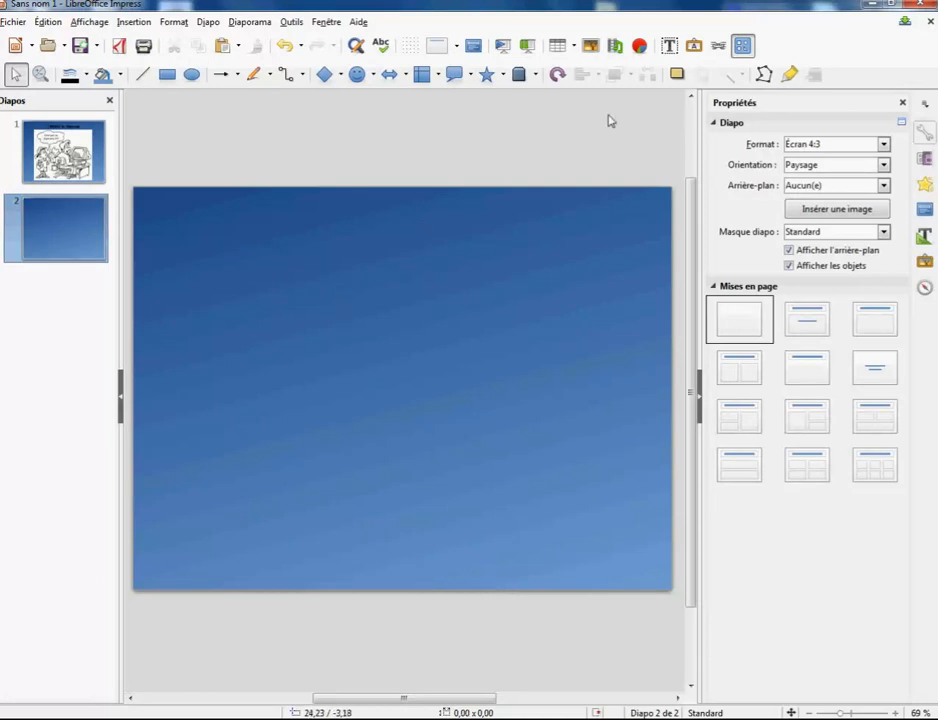
click(669, 45)
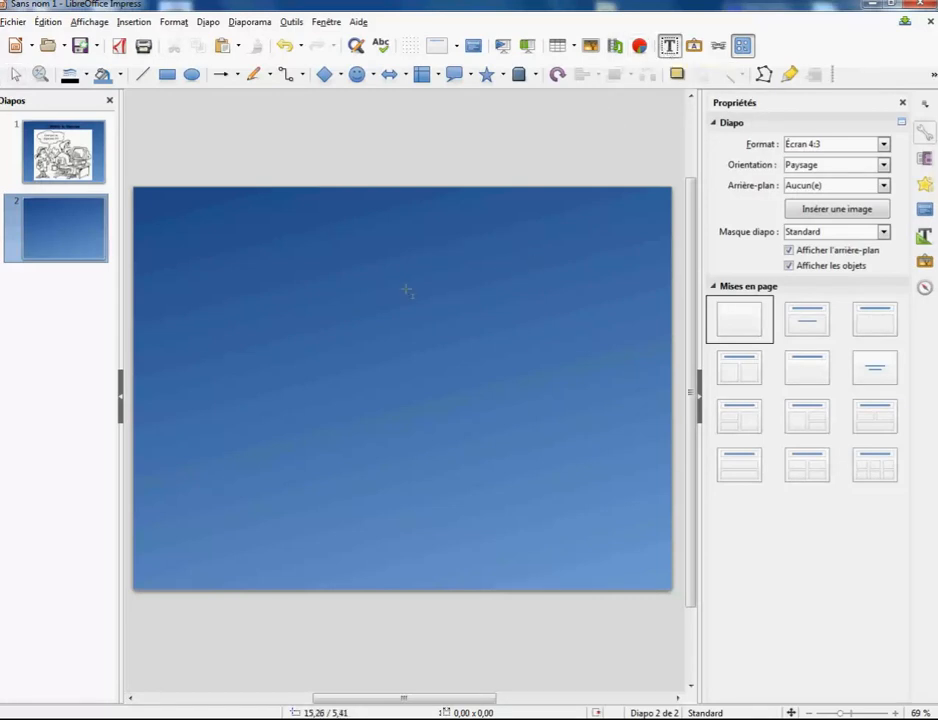
click(278, 251)
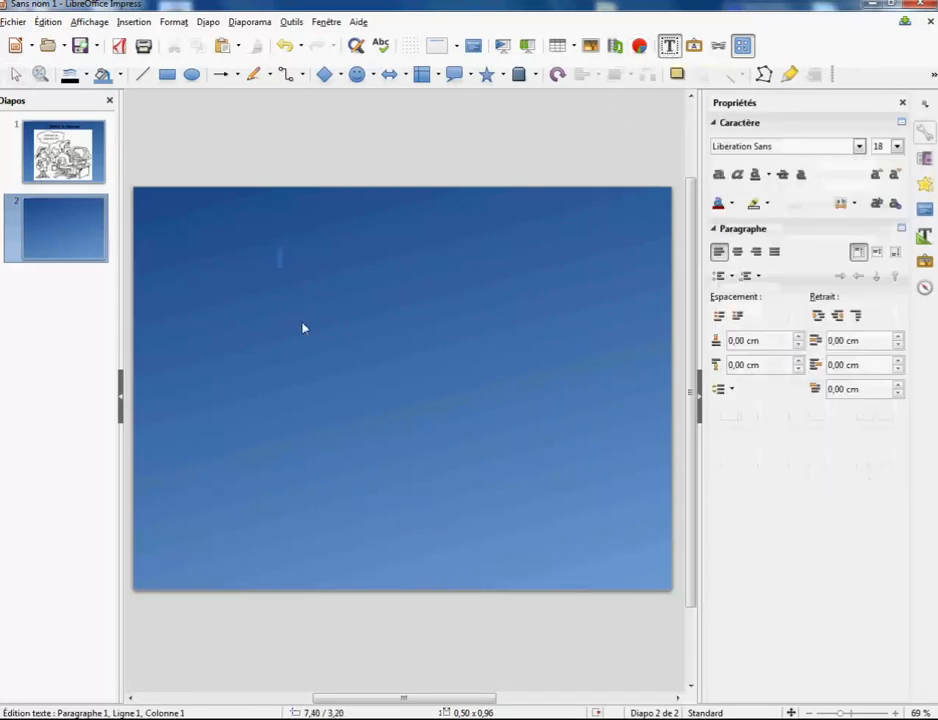
text(Appareil photo)
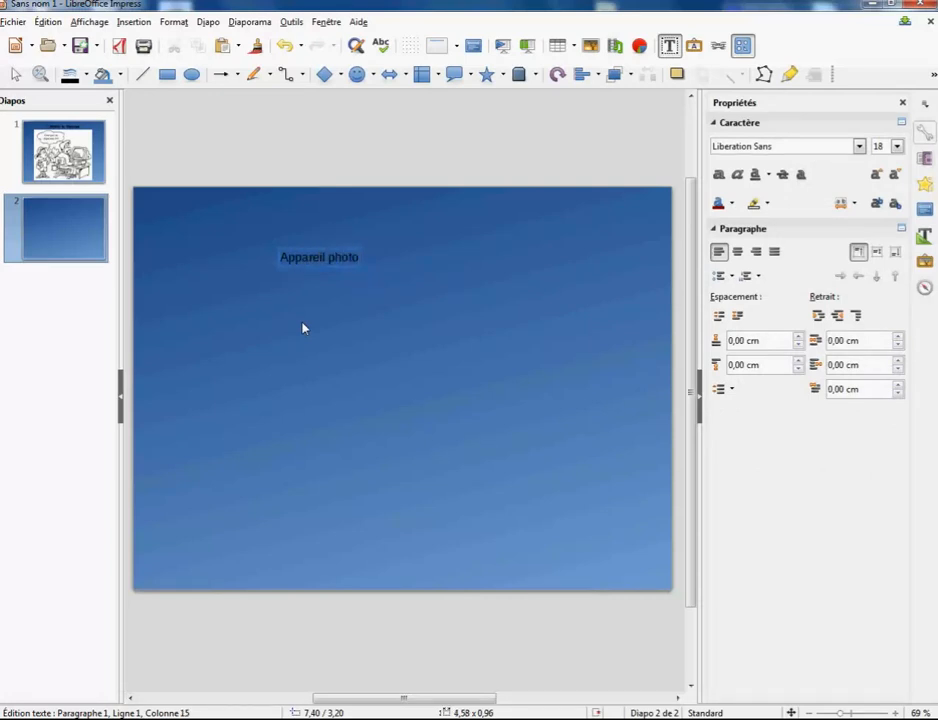
text( utilisé en 1950.)
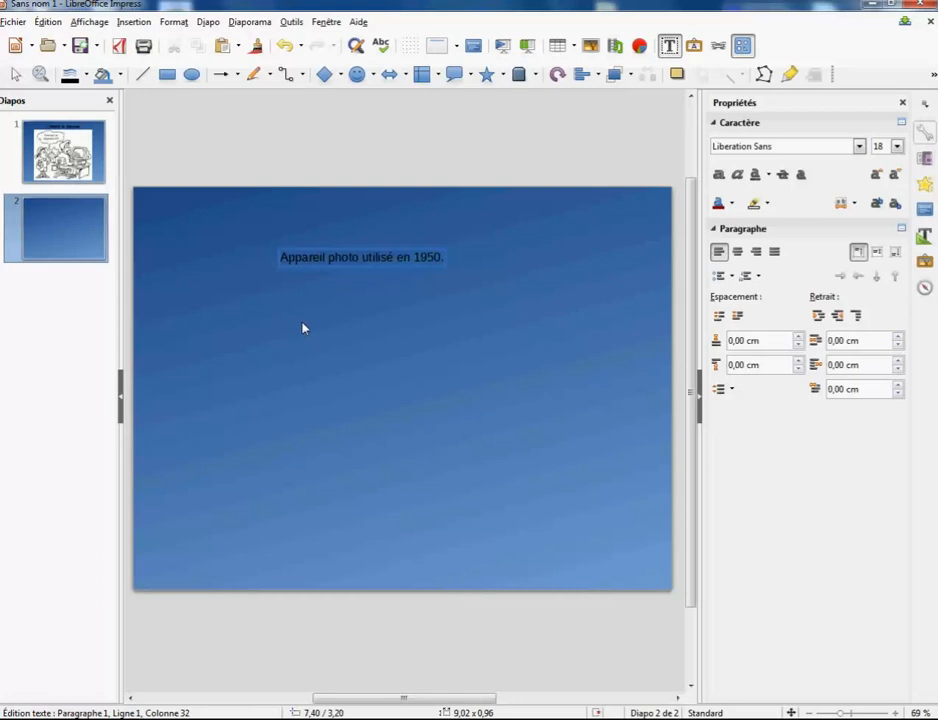
Format the whole "Appareil photo utilisé en 1950." text in bold Comic Sans MS at size 28
key(ctrl+a)
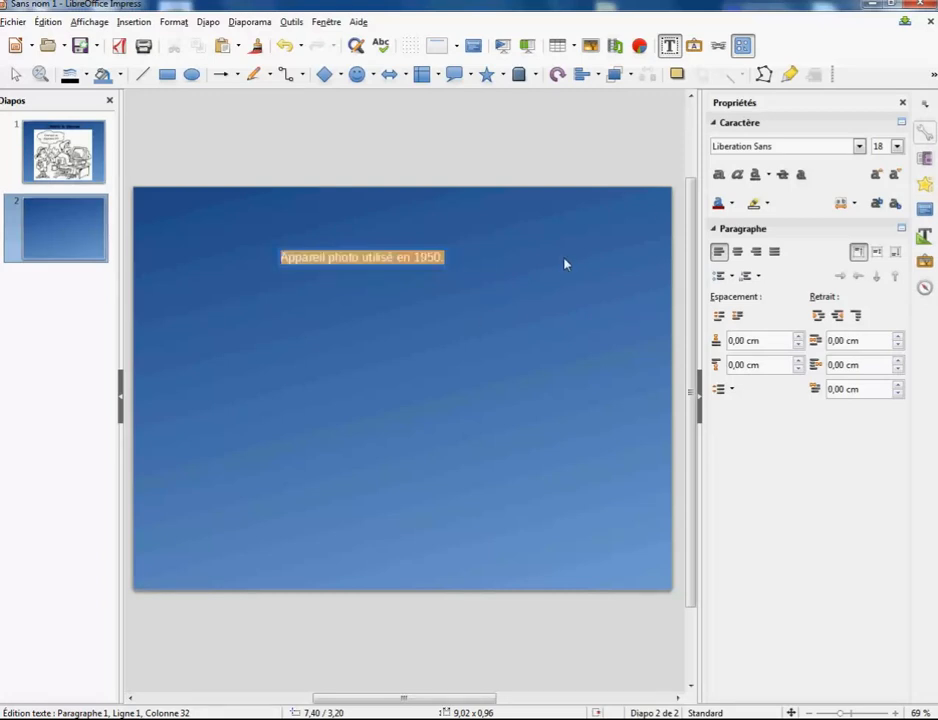
click(858, 147)
drag(862, 266, 866, 202)
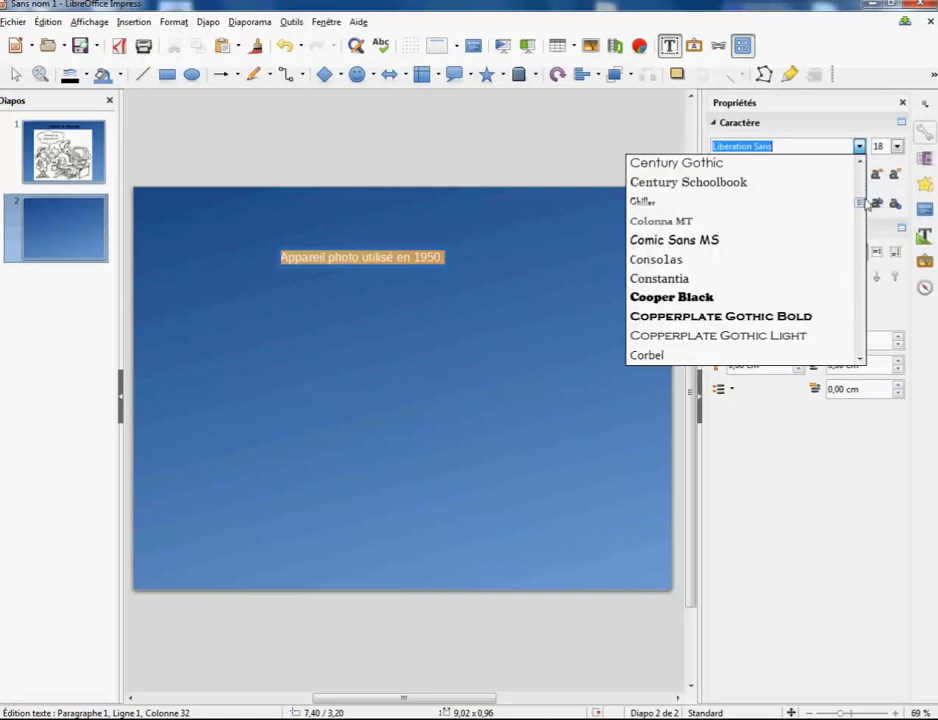
click(708, 241)
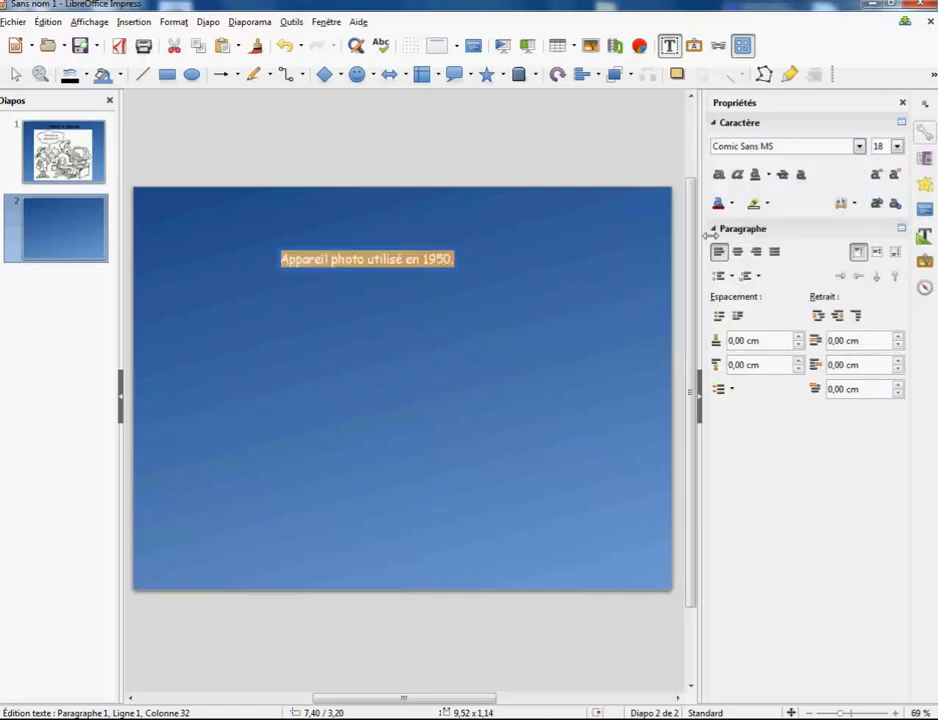
click(897, 146)
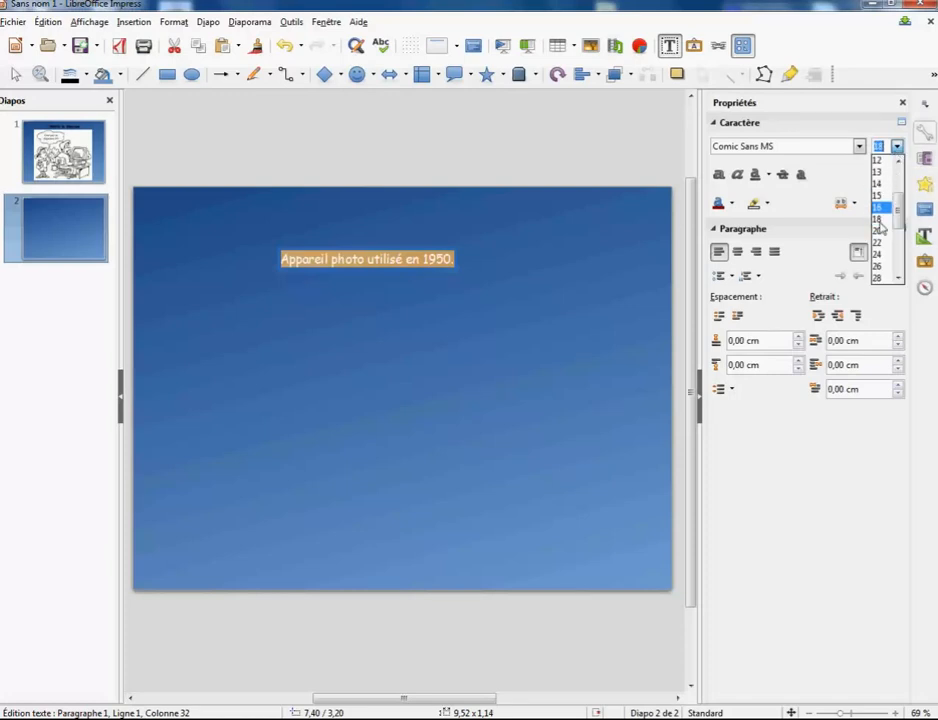
click(878, 279)
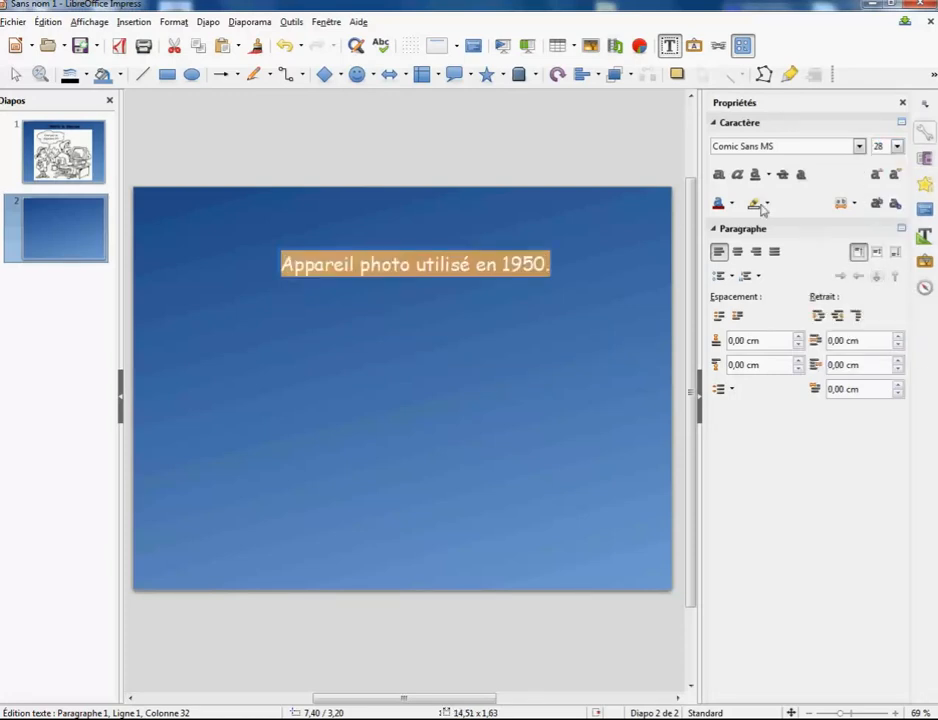
click(719, 175)
Move the "Appareil photo utilisé en 1950." text box to about 0.80 cm below the slide's upper edge and centre it horizontally
drag(371, 245, 358, 200)
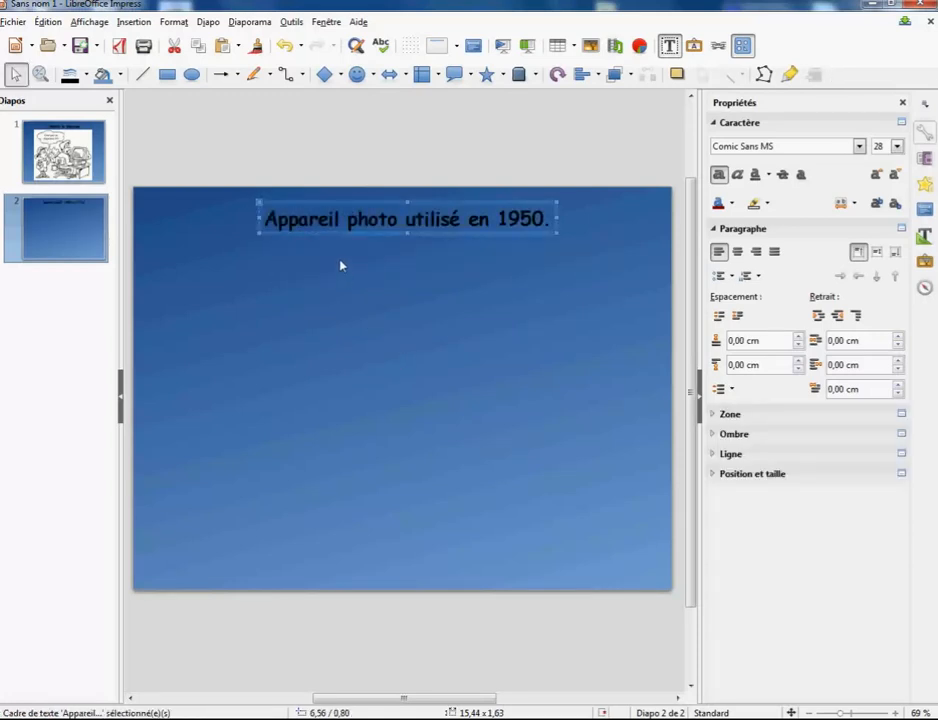
key(Left)
key(Left)
key(Left)
click(420, 369)
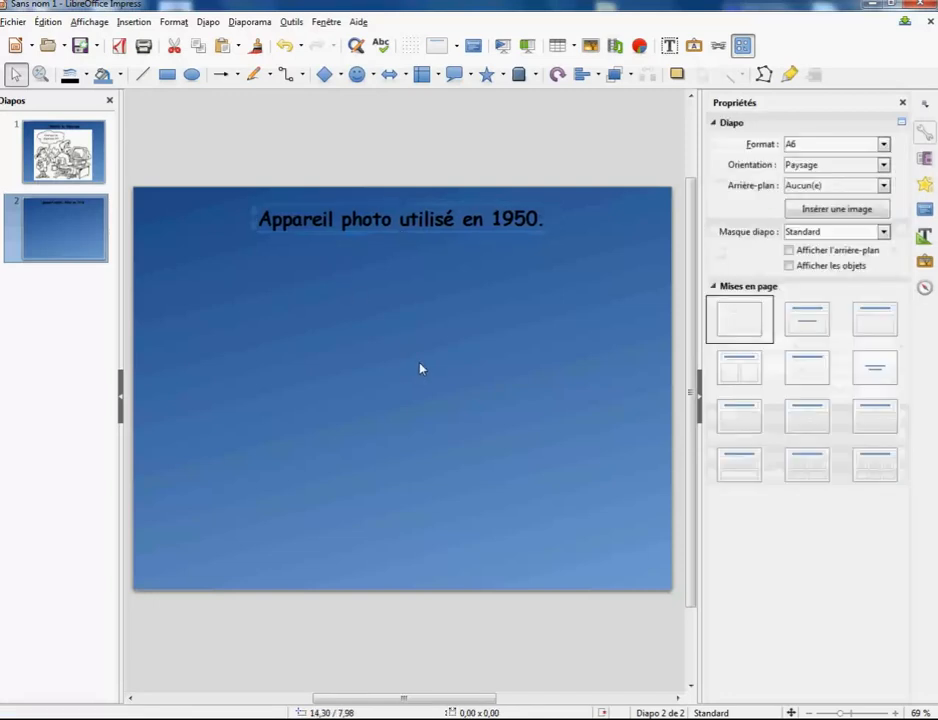
Insert the image "appareil photo rétro" on the second slide
click(131, 22)
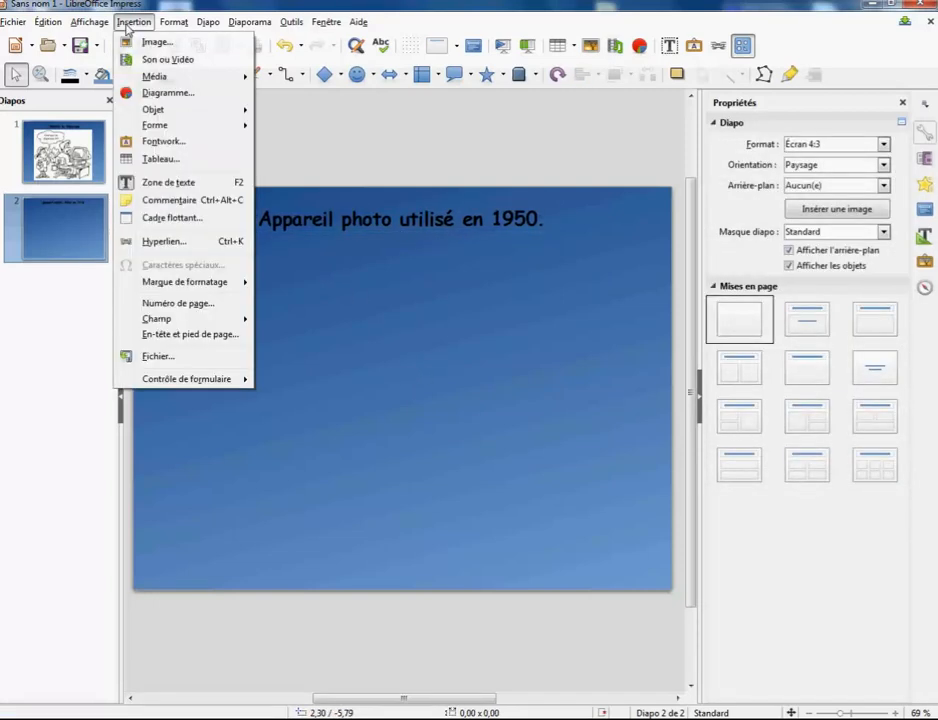
click(148, 40)
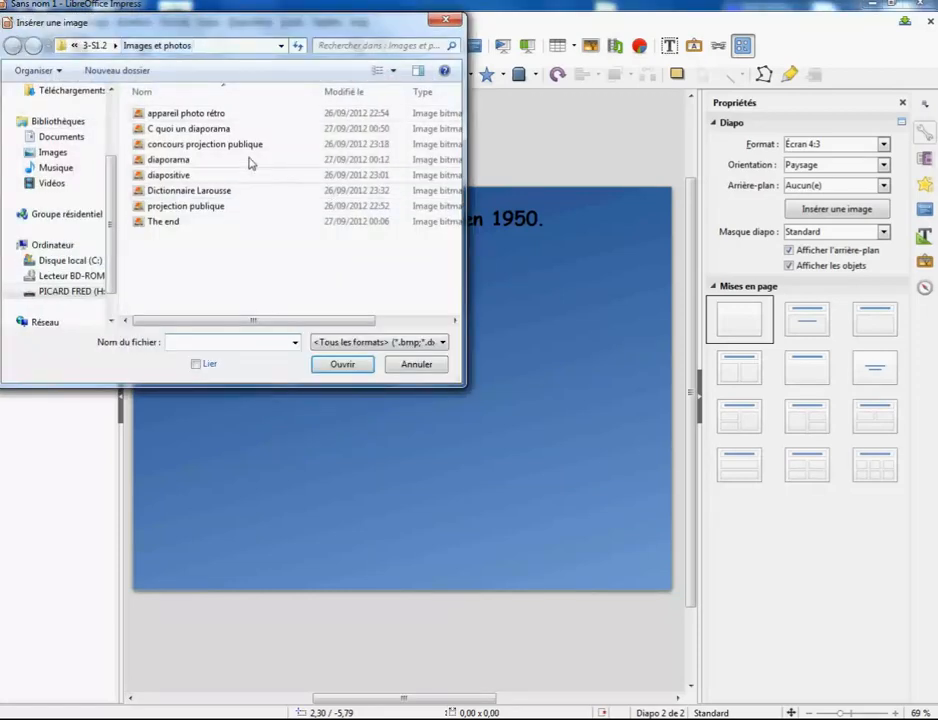
double_click(190, 113)
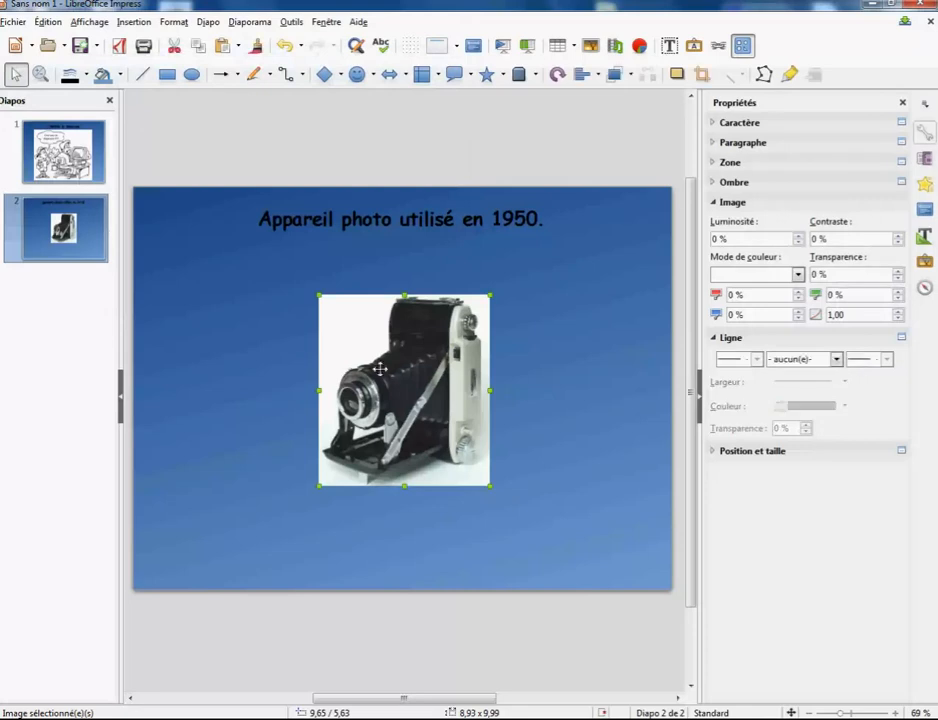
Enlarge the camera image to about 15.40 × 17.23 cm and position it below the text at about 5.80 / 2.92 cm
drag(397, 399, 306, 376)
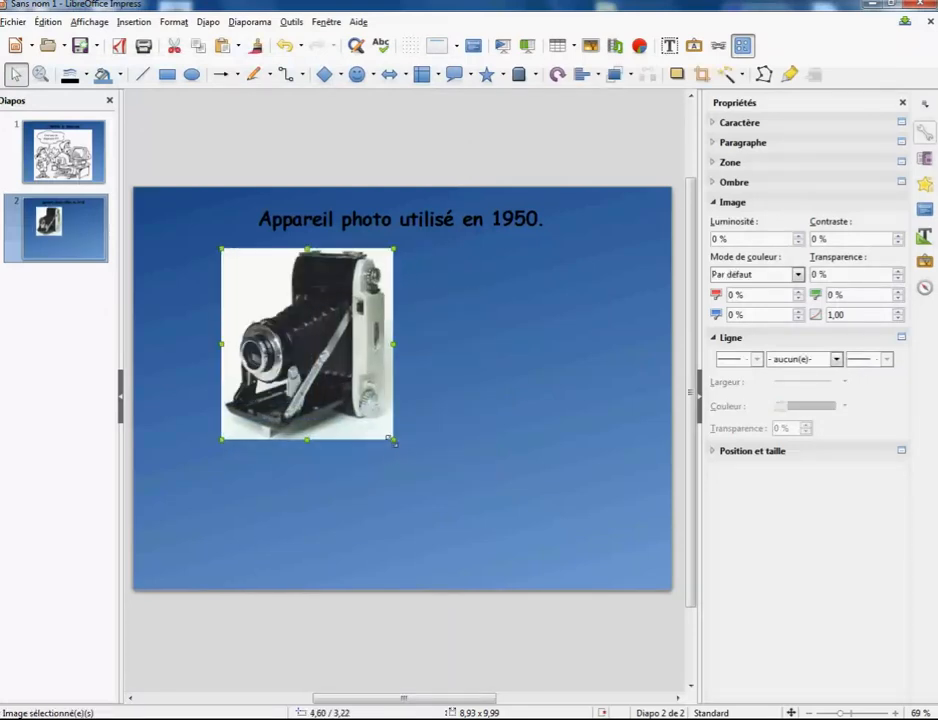
drag(395, 441, 516, 528)
key(Right)
key(Right)
key(Right)
key(Right)
key(Right)
key(Right)
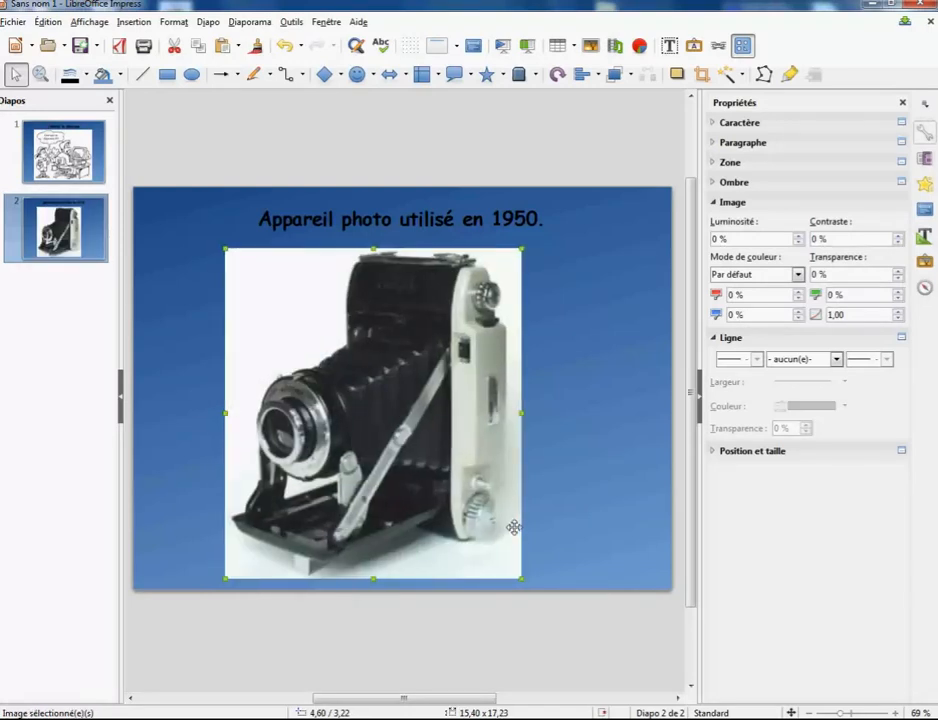
key(Right)
key(Right)
key(Right)
key(Right)
key(Right)
key(Right)
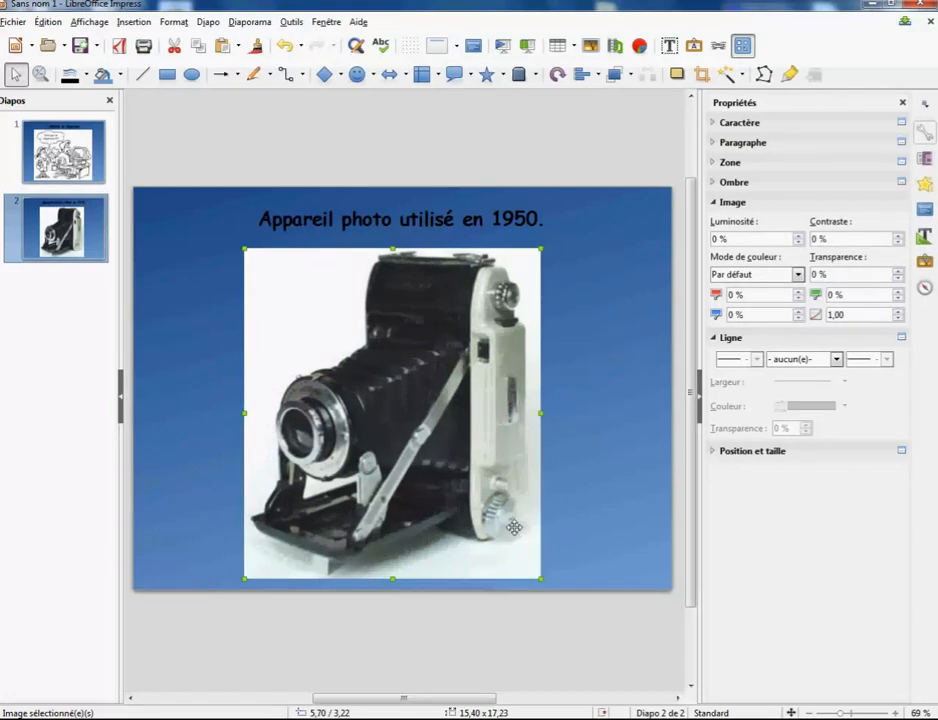
key(Up)
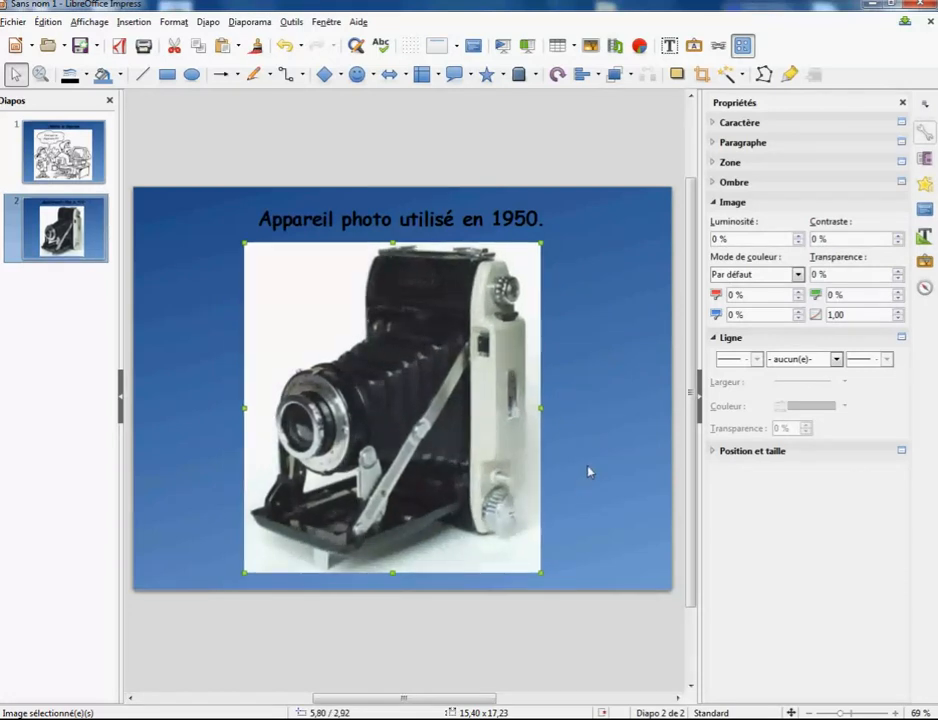
click(590, 471)
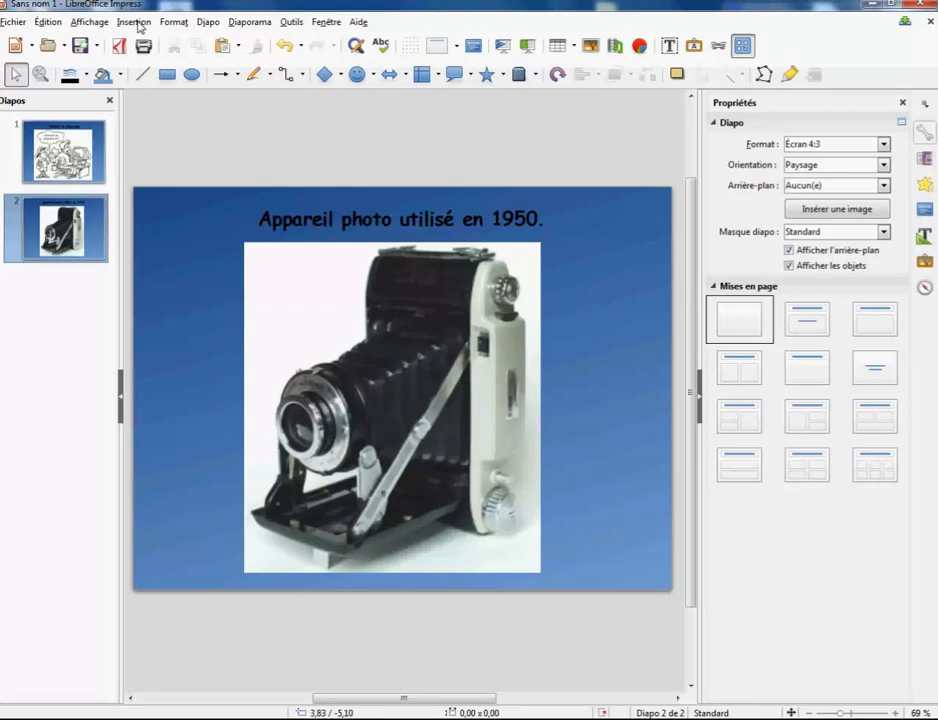
Add a third slide and insert the image "The end" on it
click(208, 22)
click(248, 42)
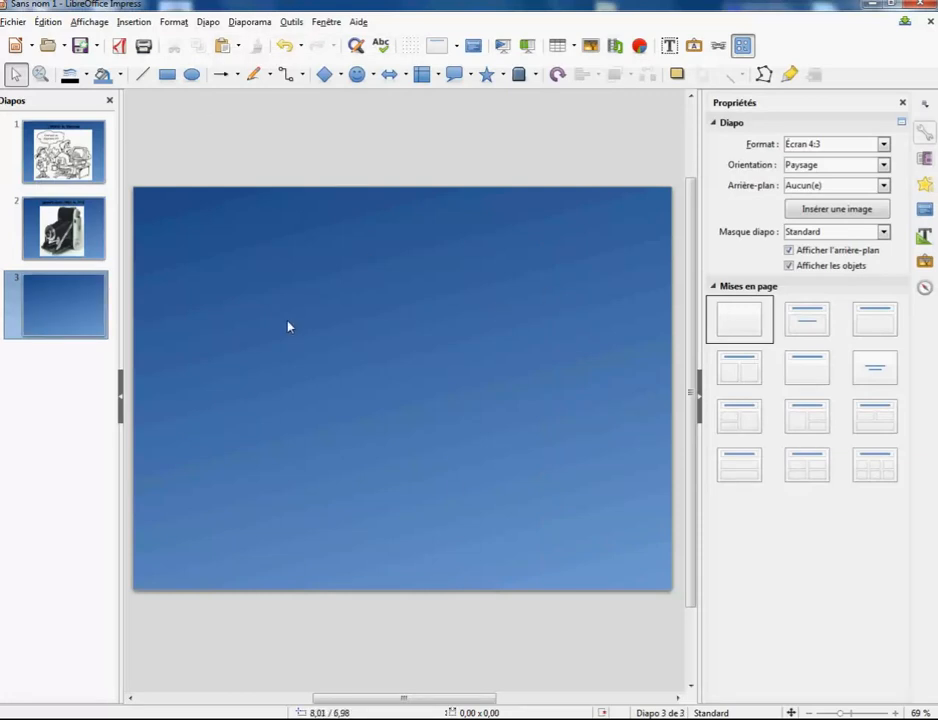
click(134, 22)
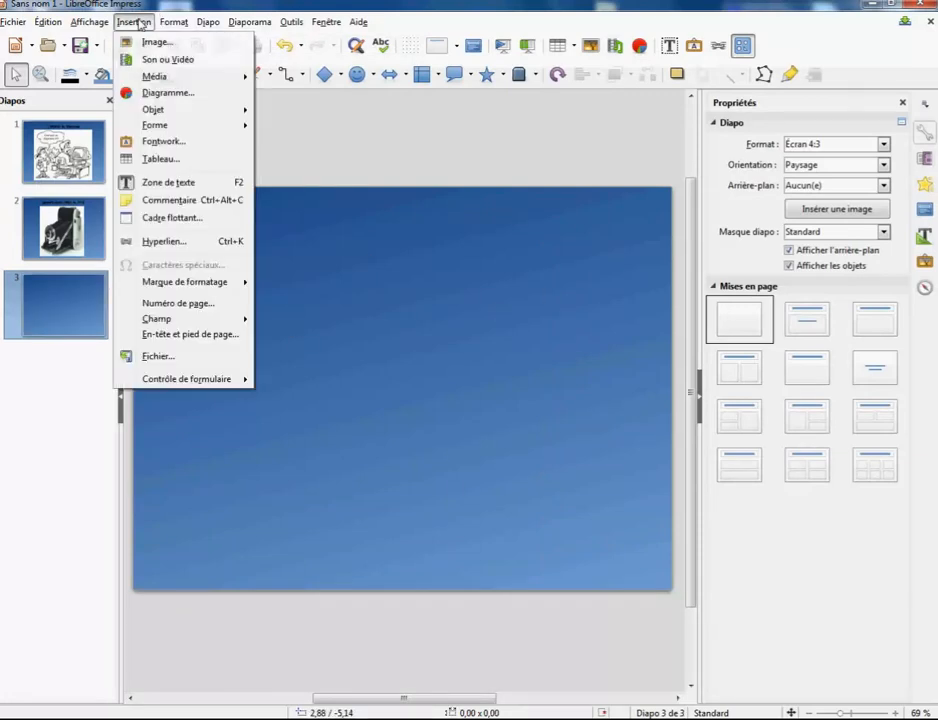
click(155, 42)
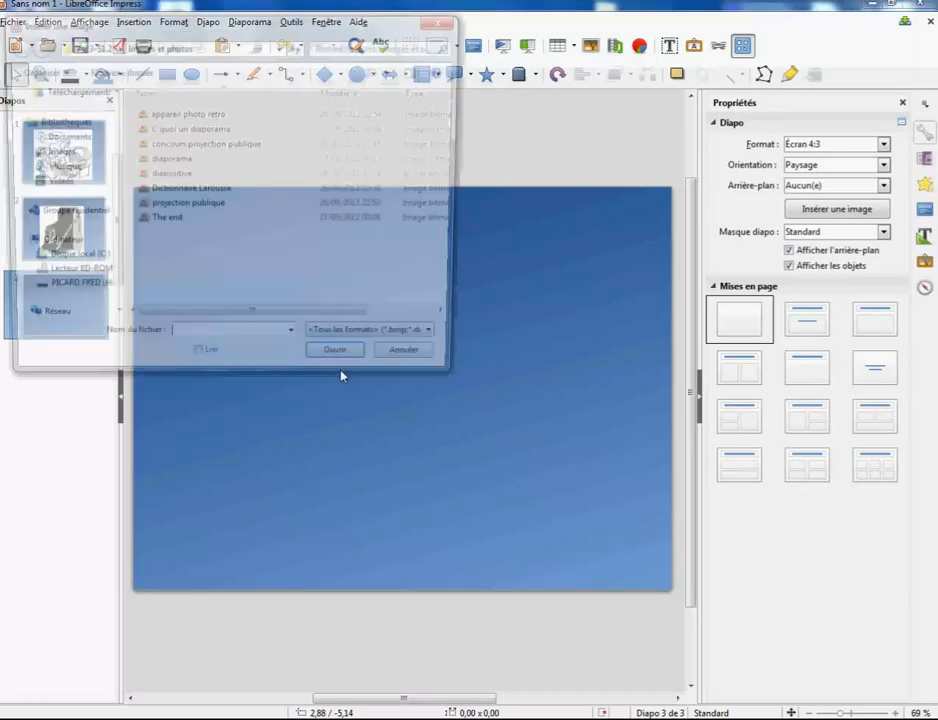
click(162, 224)
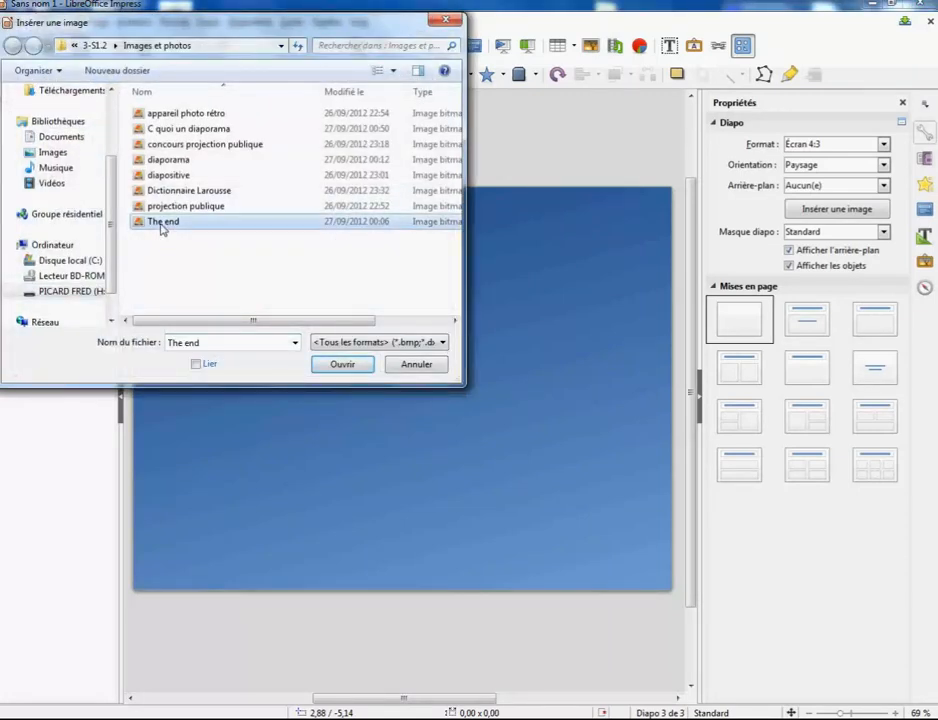
click(357, 367)
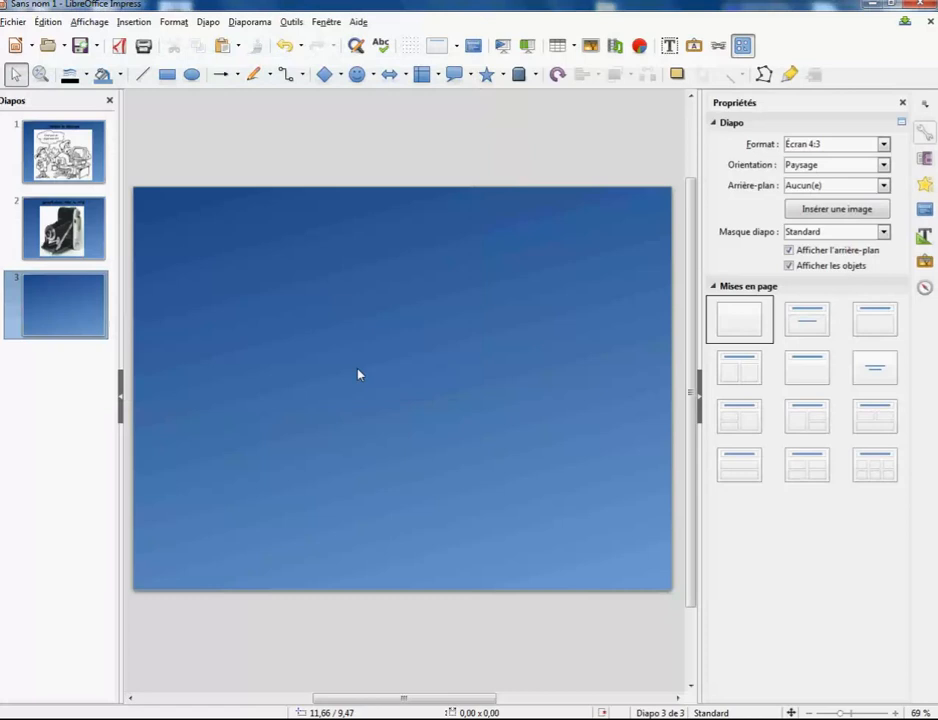
Enlarge the "The End" image to about 21.53 × 16.08 cm and centre it on the slide at about 3.27 / 2.40 cm
drag(357, 367, 235, 278)
drag(308, 374, 308, 374)
drag(368, 365, 605, 523)
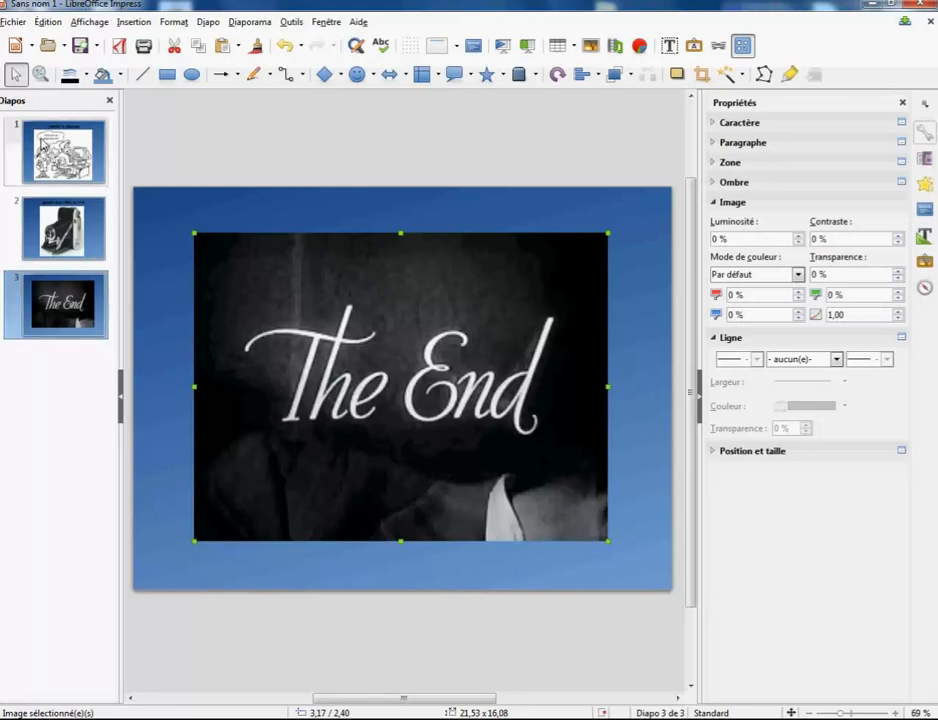
click(55, 161)
click(58, 245)
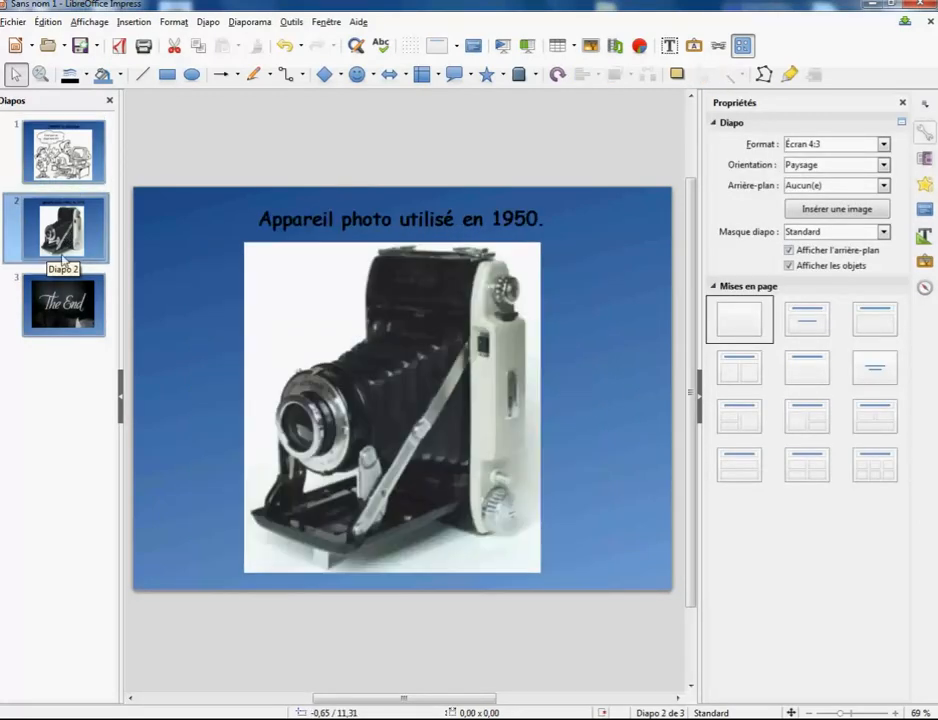
click(63, 303)
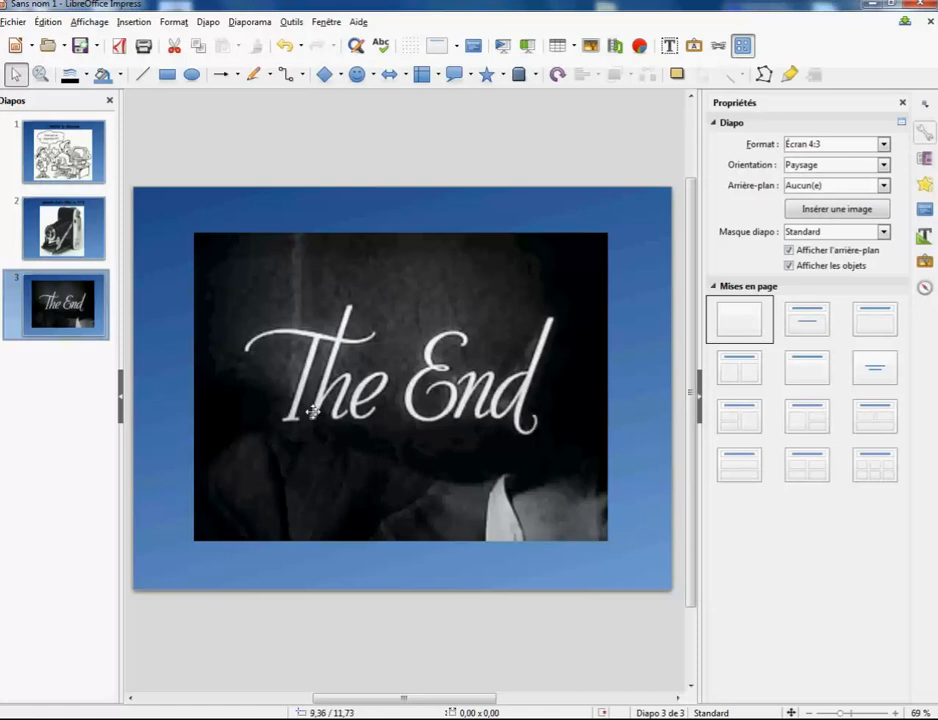
click(313, 411)
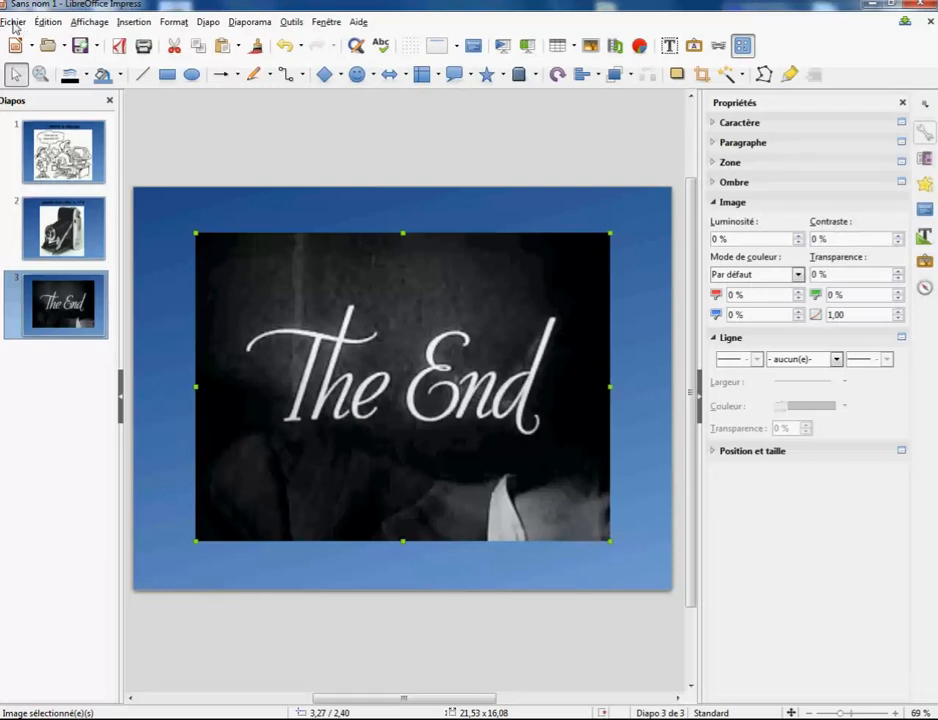
Save the presentation to the desktop as an ODF presentation named "tutoriel libreoffice"
click(13, 23)
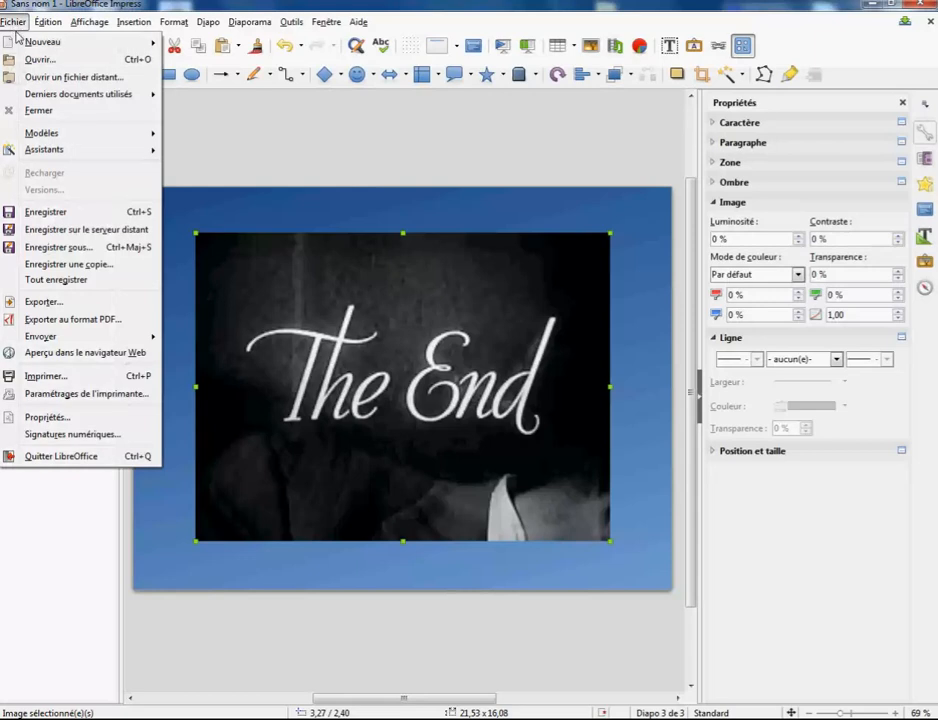
click(78, 252)
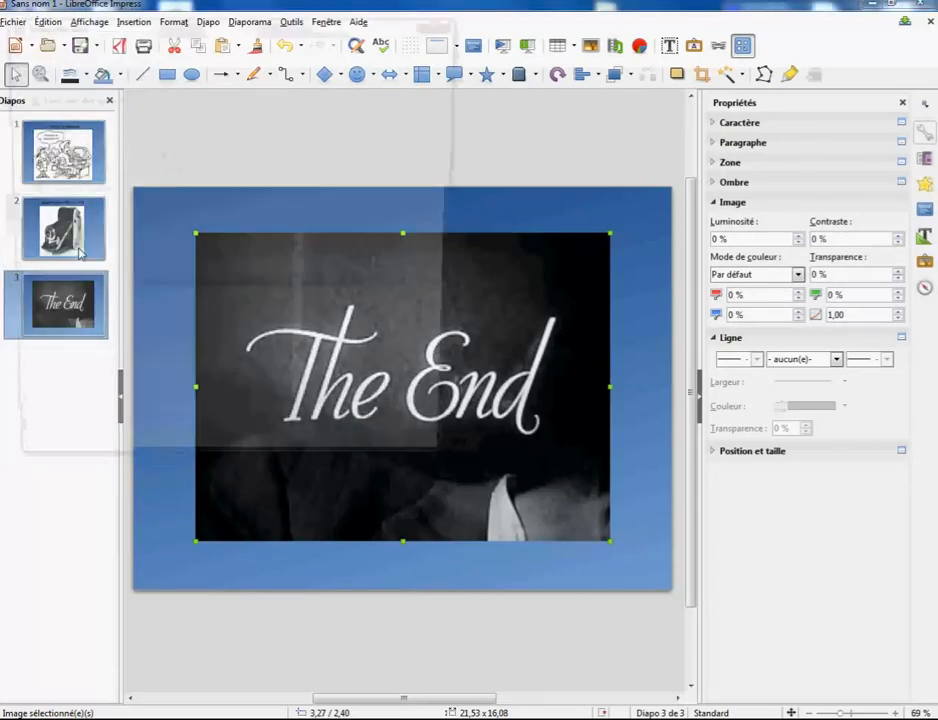
click(54, 145)
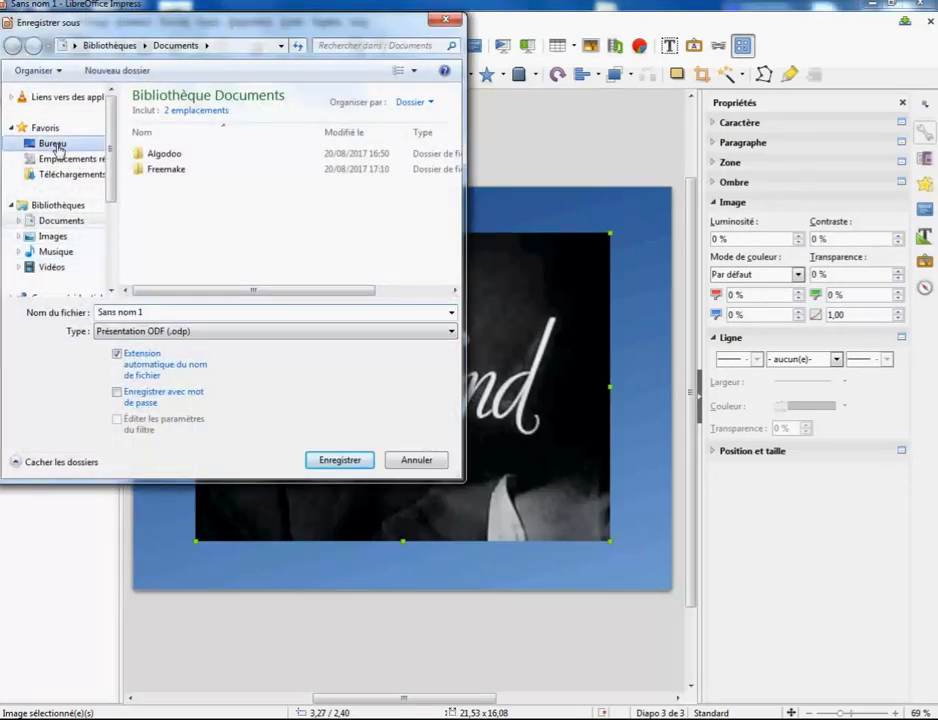
drag(155, 312, 96, 312)
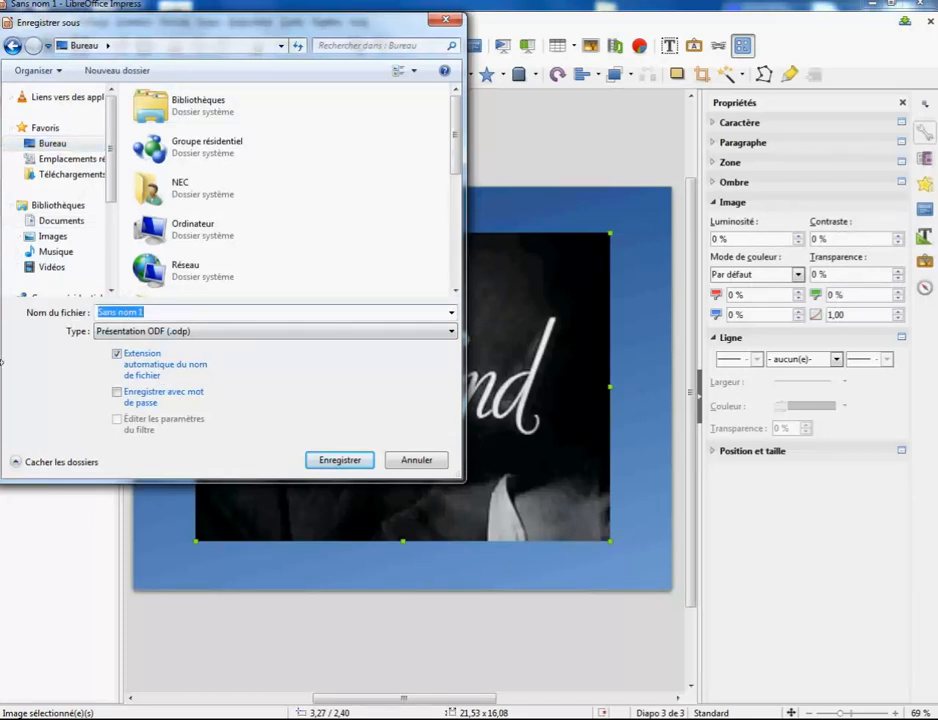
text(tutoriel libreoffice)
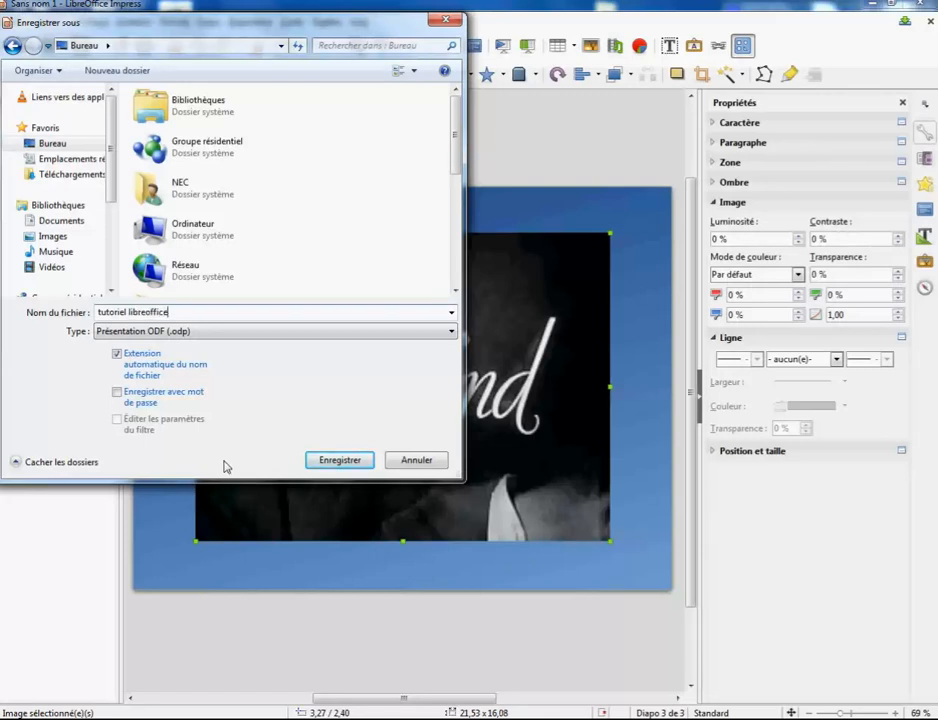
click(325, 457)
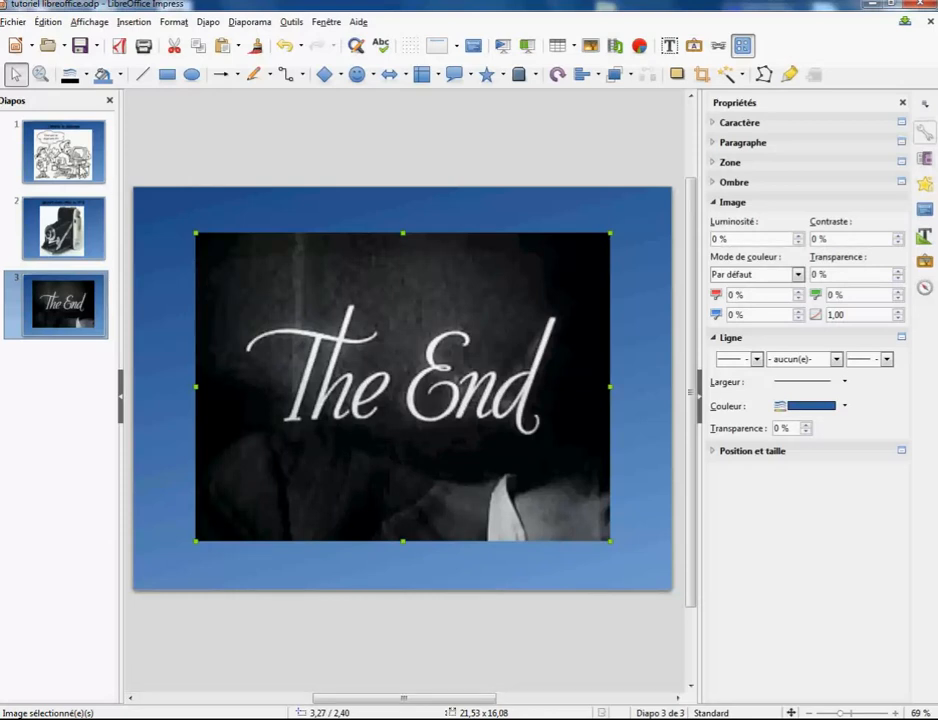
click(58, 123)
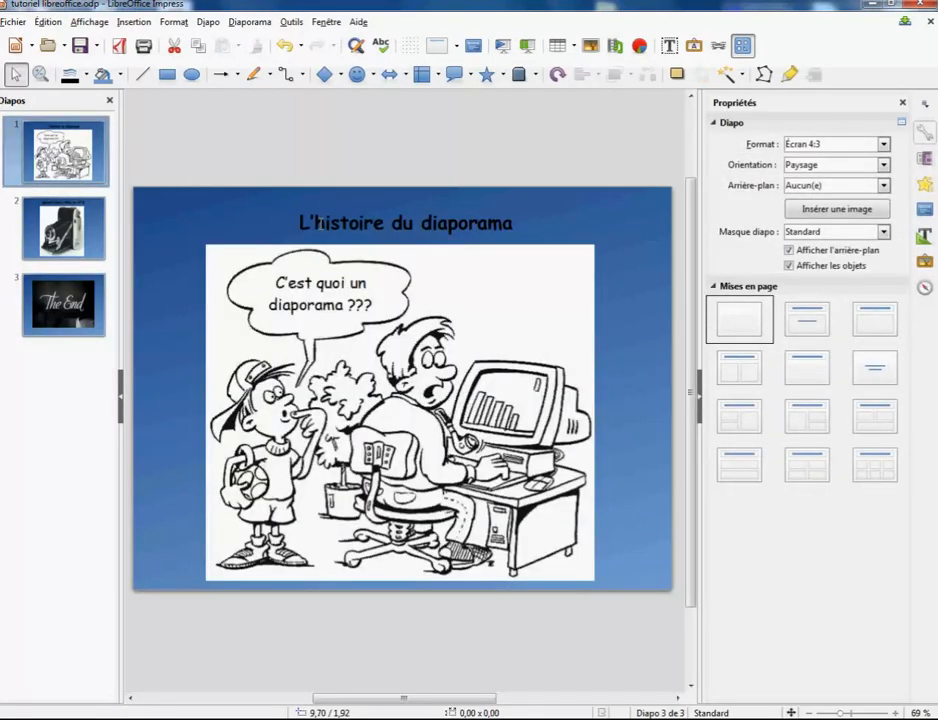
click(313, 222)
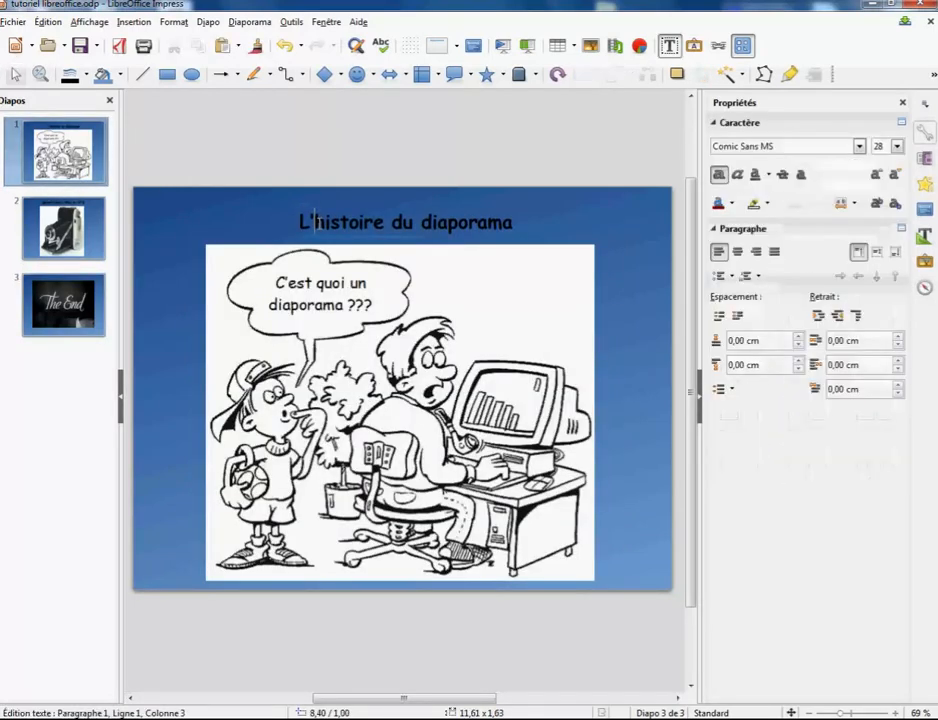
click(305, 350)
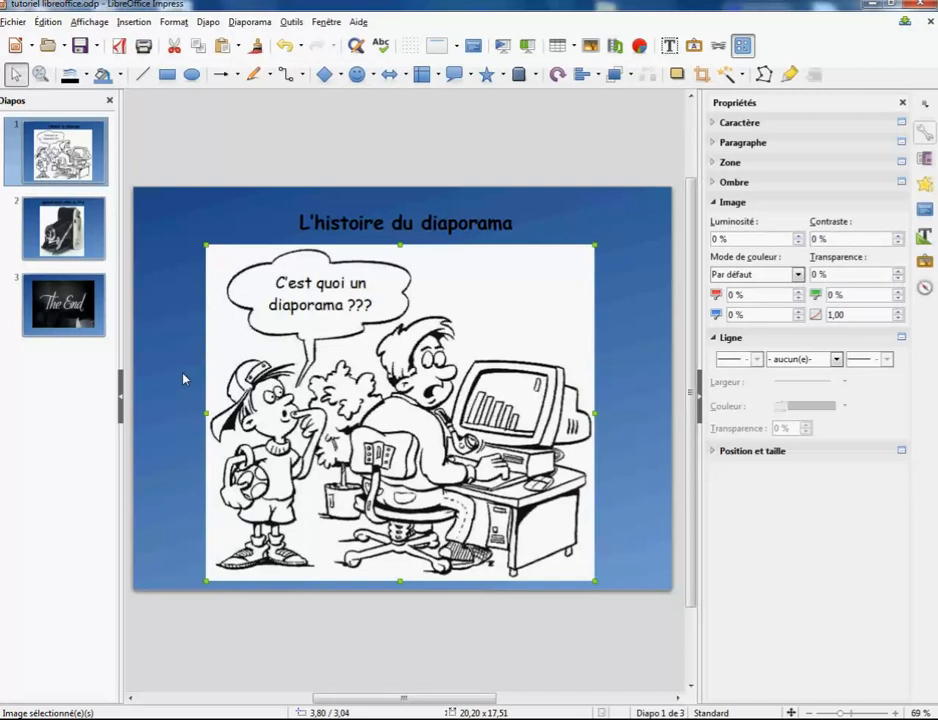
click(343, 224)
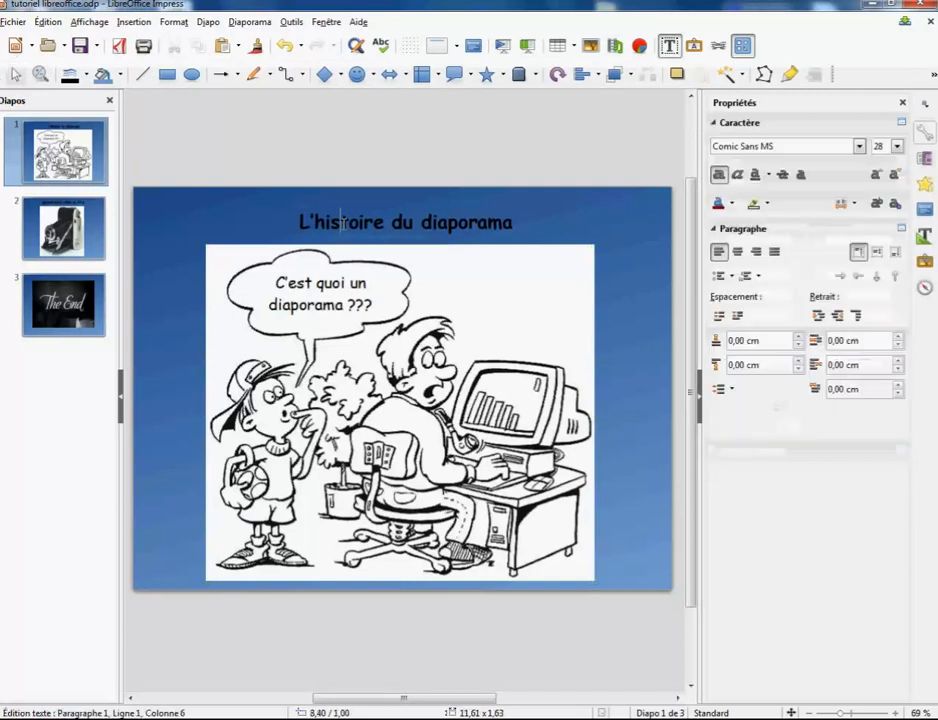
click(347, 315)
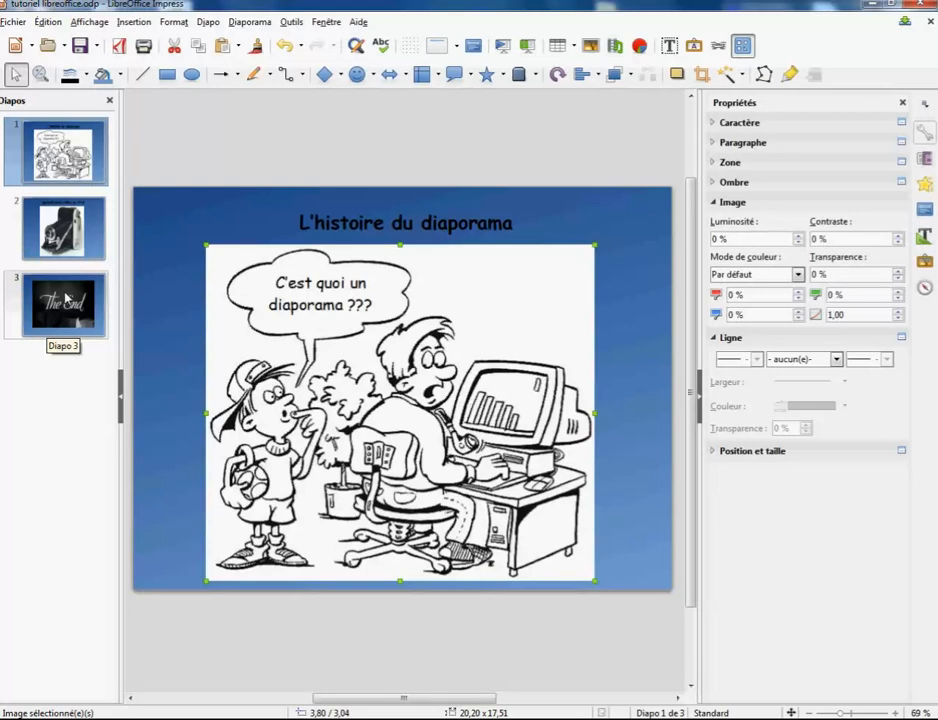
click(60, 222)
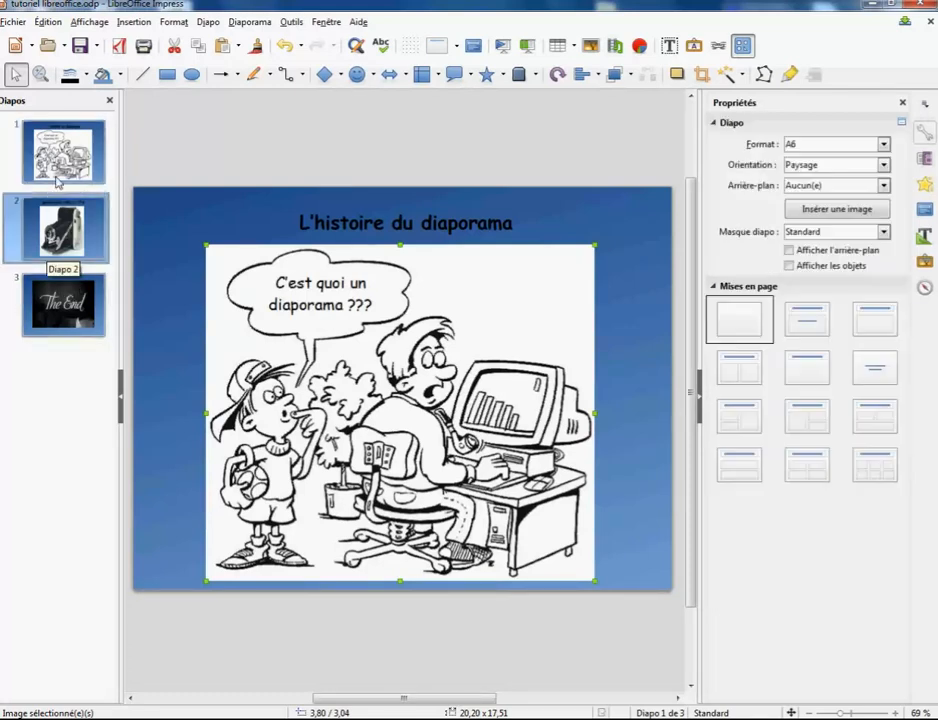
Add a custom animation with the Rotation entrance effect to the "L'histoire du diaporama" title on the first slide
click(52, 150)
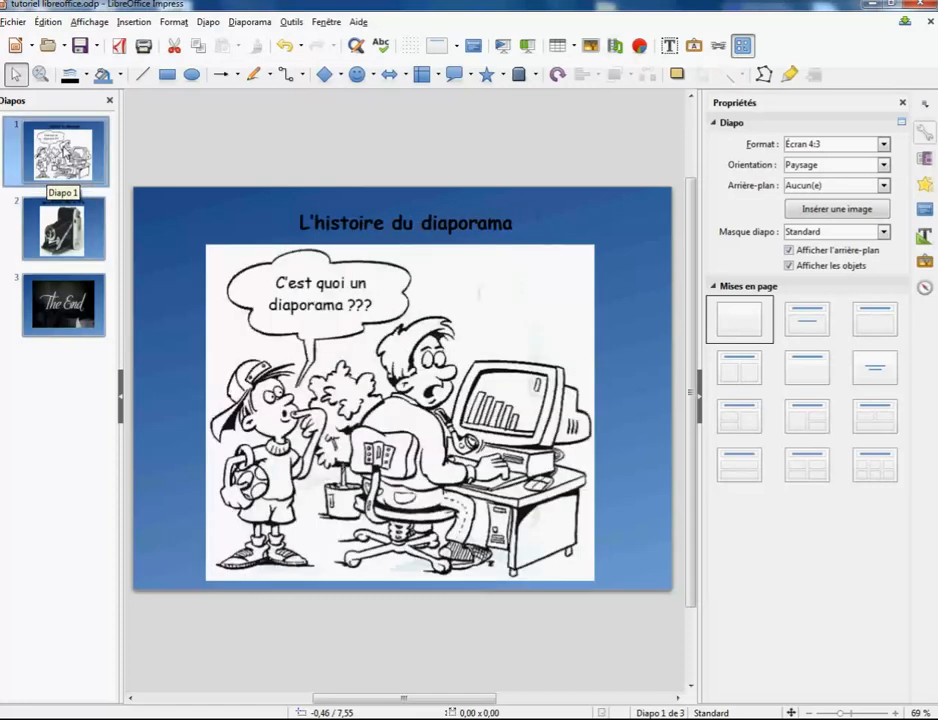
click(375, 223)
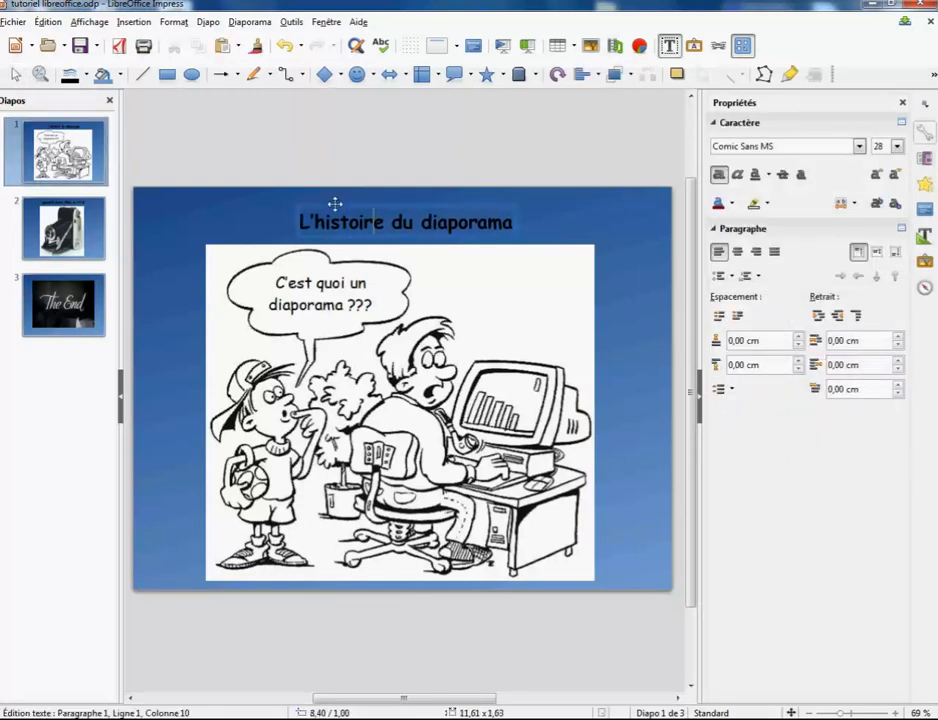
click(335, 204)
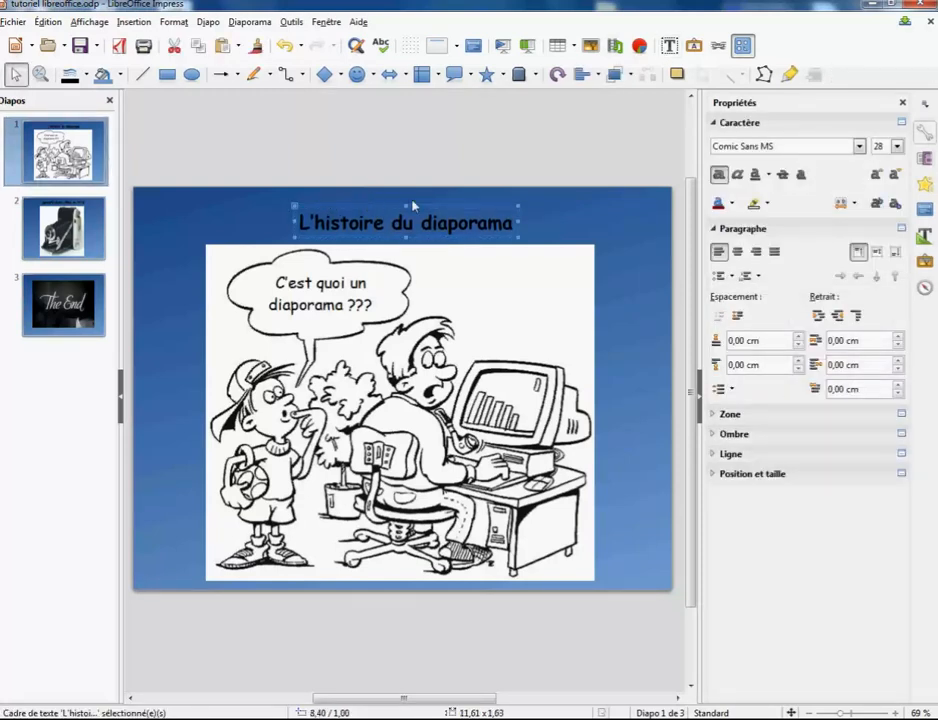
click(925, 188)
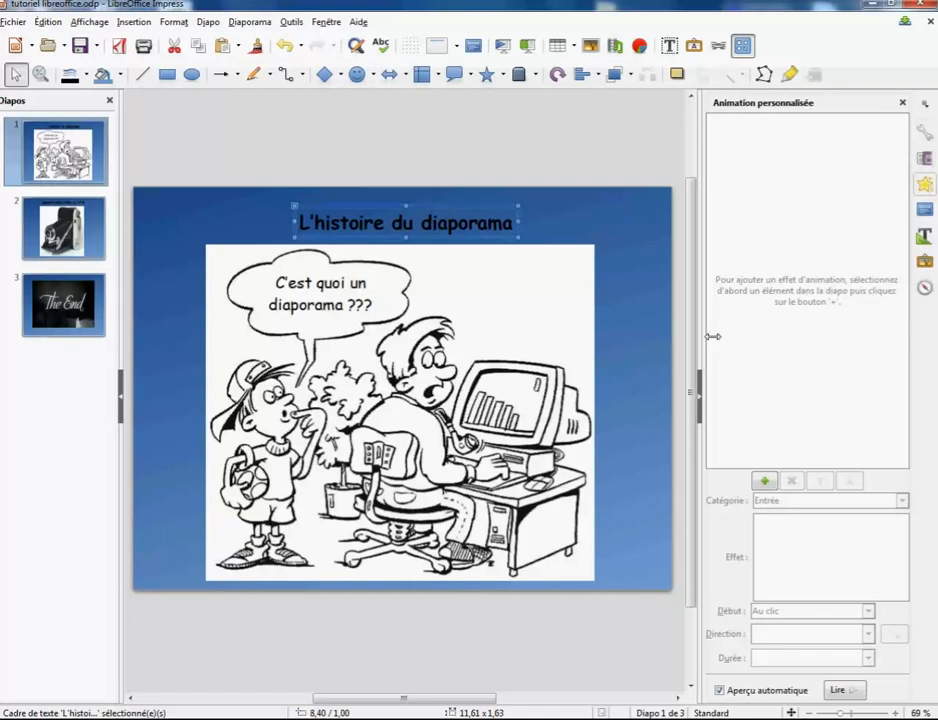
click(763, 482)
click(765, 482)
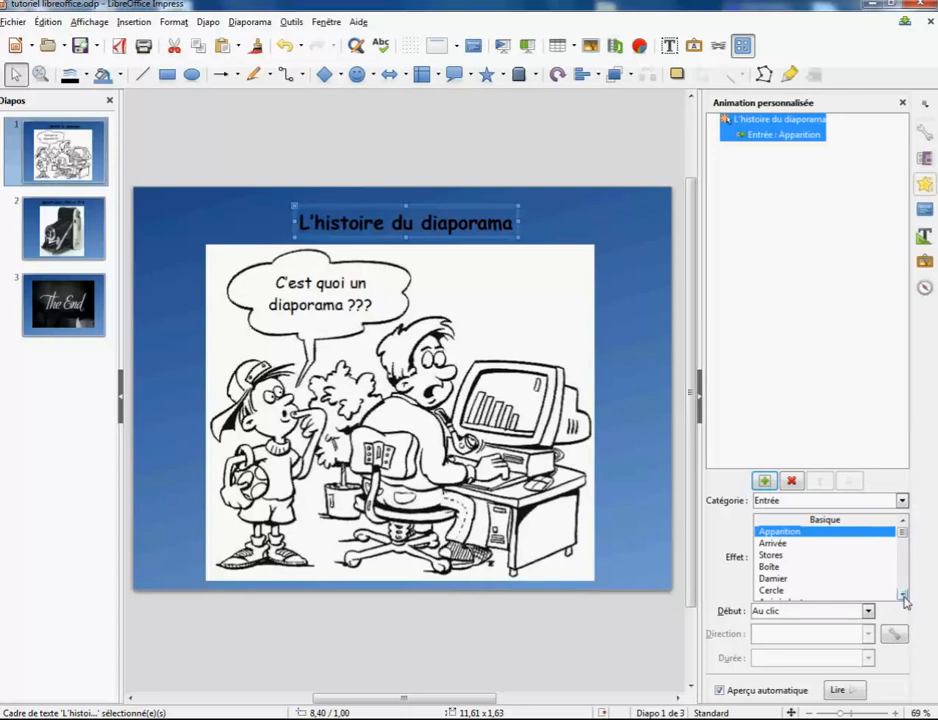
scroll(904, 597, down, 4)
drag(904, 537, 909, 561)
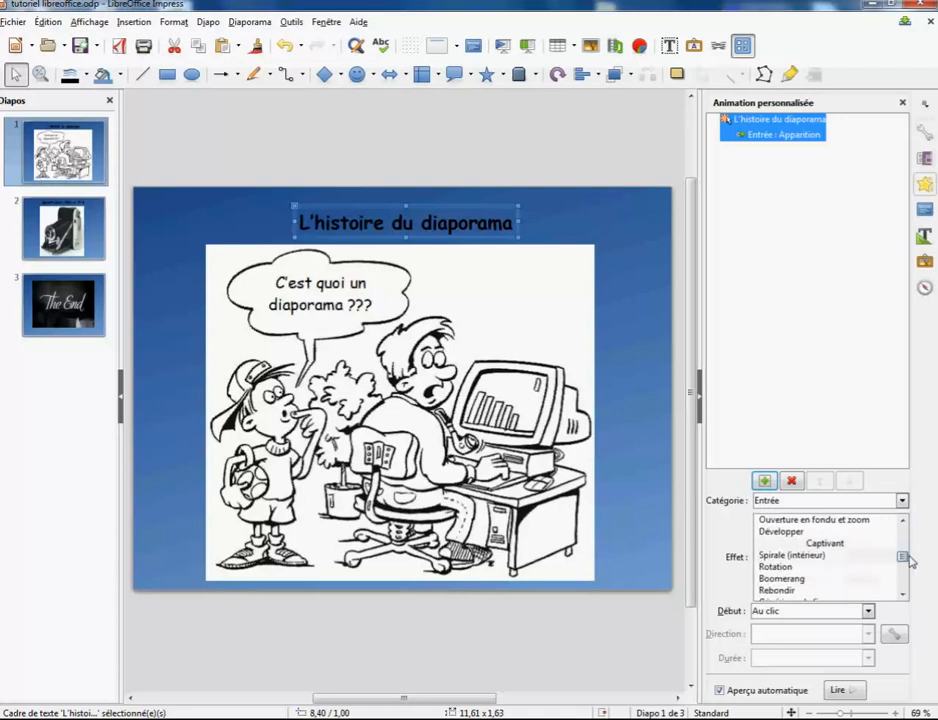
click(780, 567)
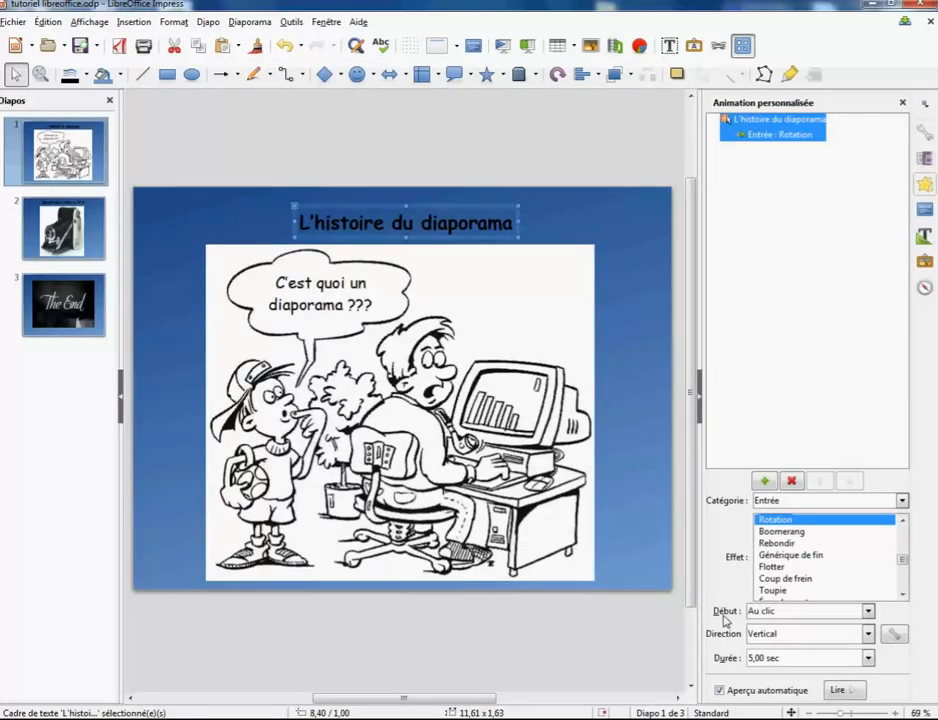
Make the title's Rotation animation start "Après le précédent" with a duration of 3,00 sec
click(868, 611)
click(868, 612)
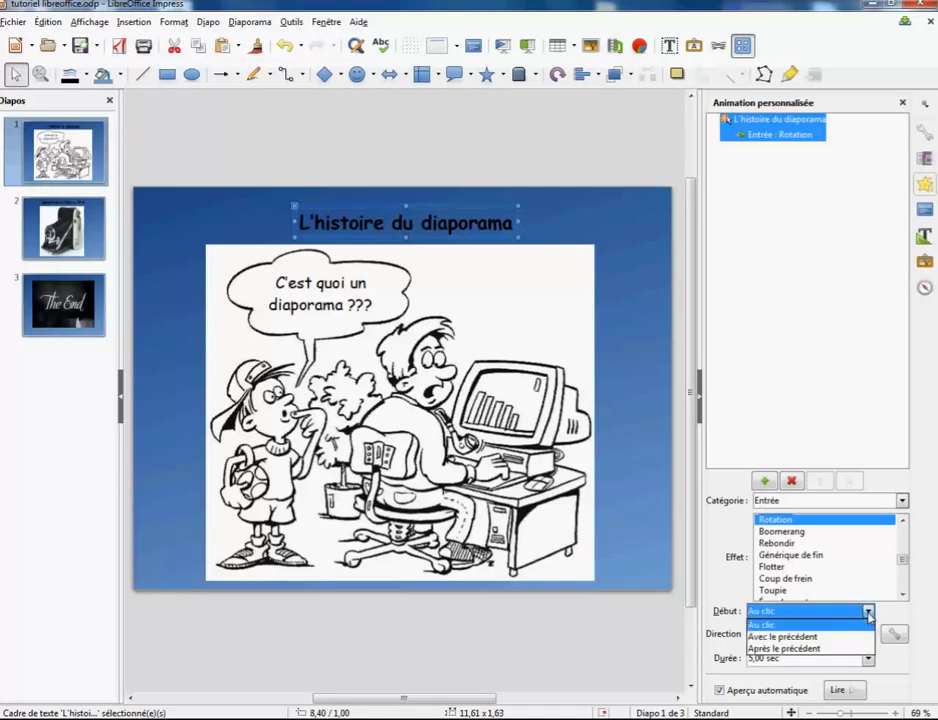
click(815, 649)
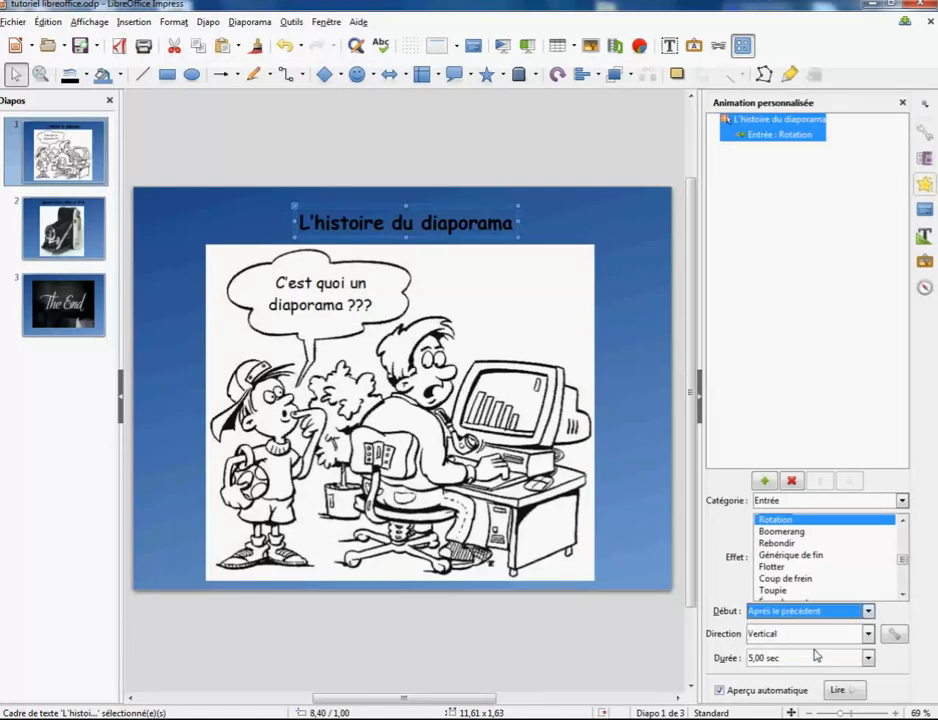
click(868, 660)
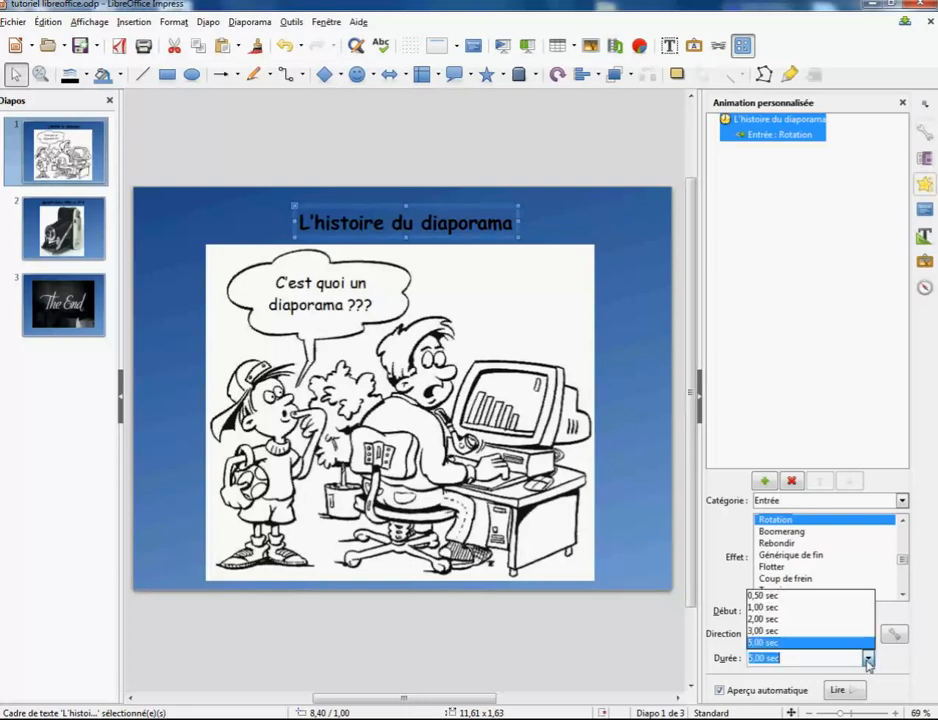
click(772, 632)
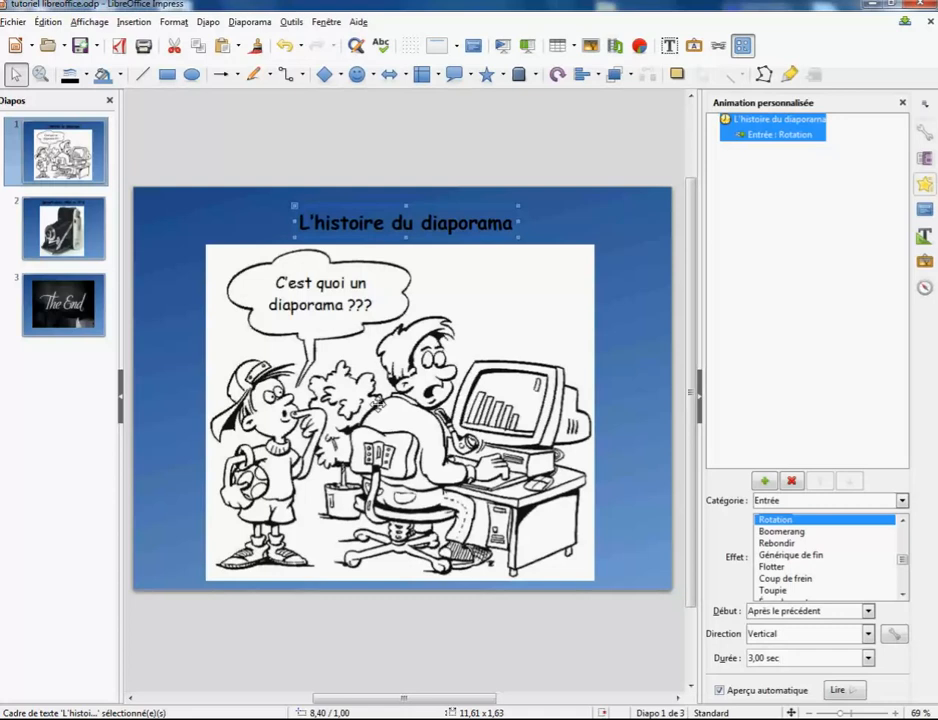
Add a custom animation with the Roue entrance effect to the cartoon image on the first slide
click(270, 294)
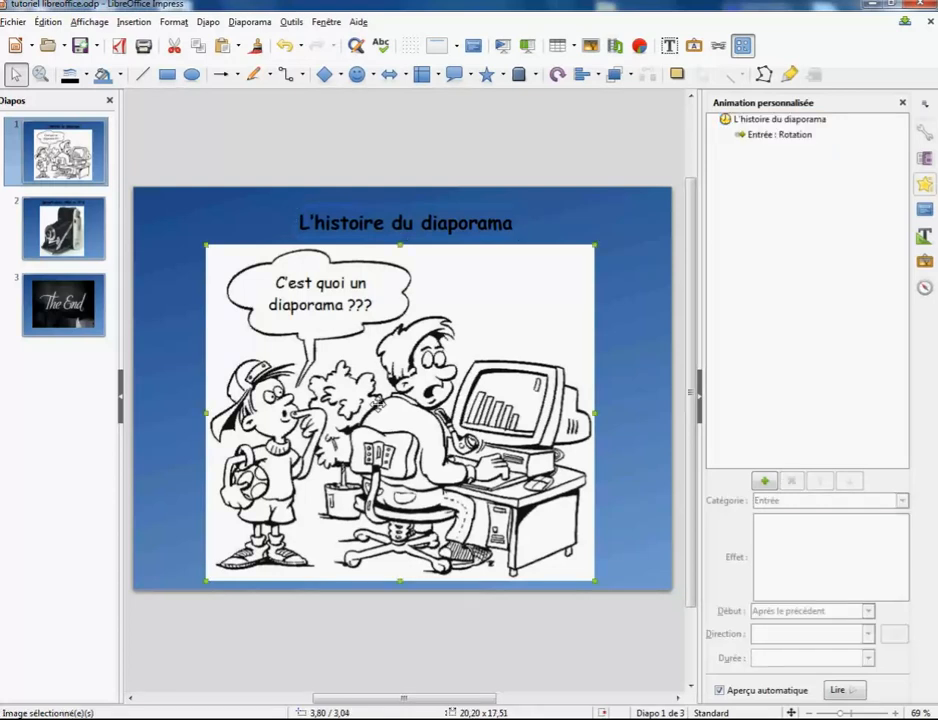
click(764, 481)
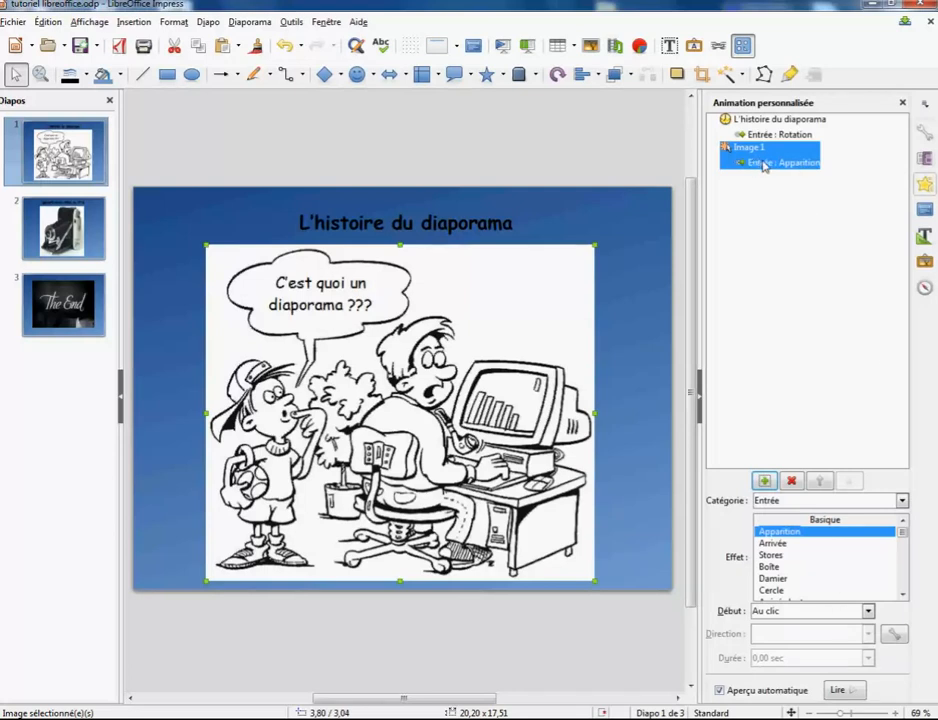
click(901, 501)
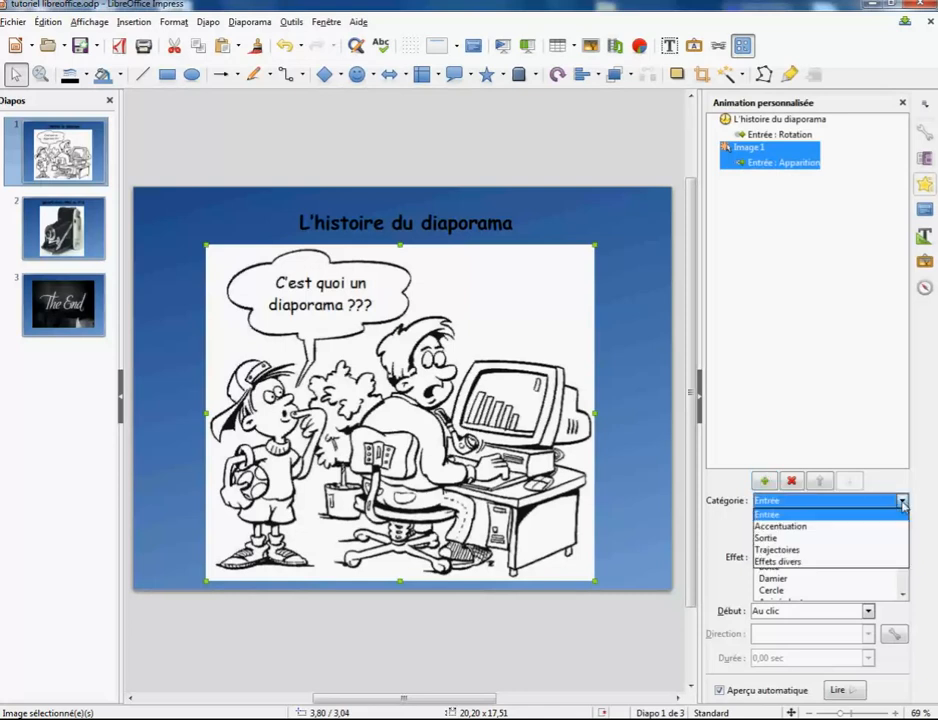
click(902, 503)
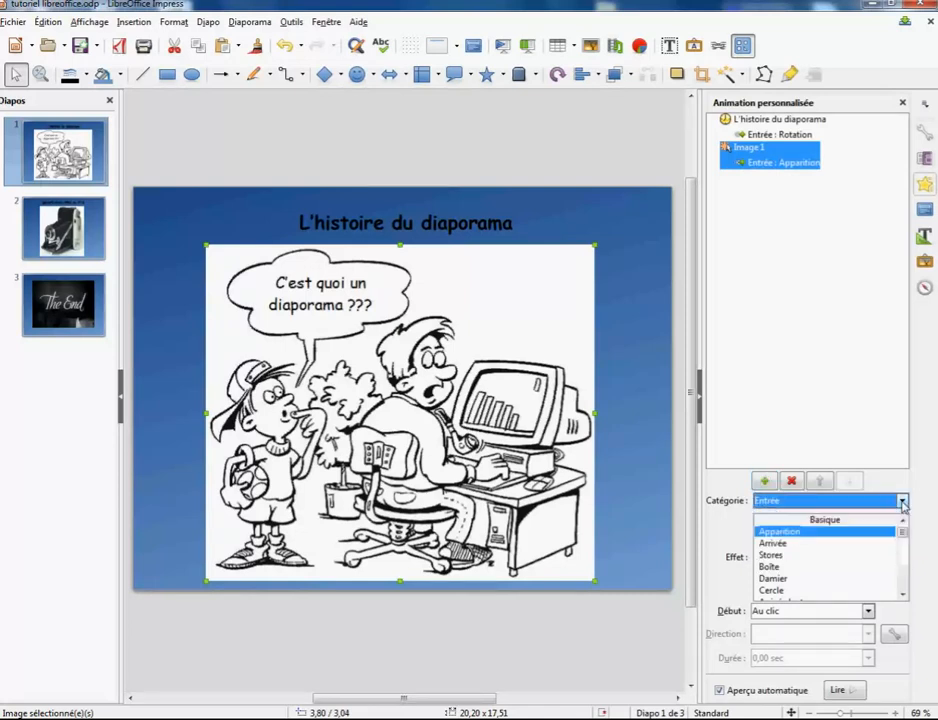
click(903, 594)
click(903, 594)
click(903, 594)
click(903, 594)
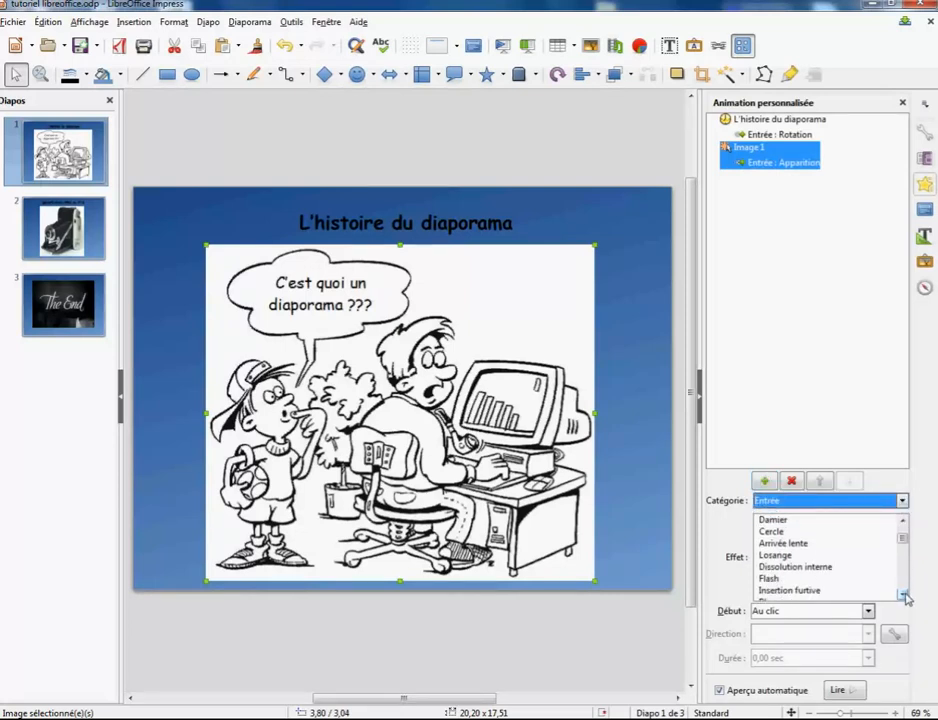
mouse_move(905, 541)
mouse_down()
mouse_move(911, 577)
mouse_move(905, 551)
mouse_up()
click(773, 567)
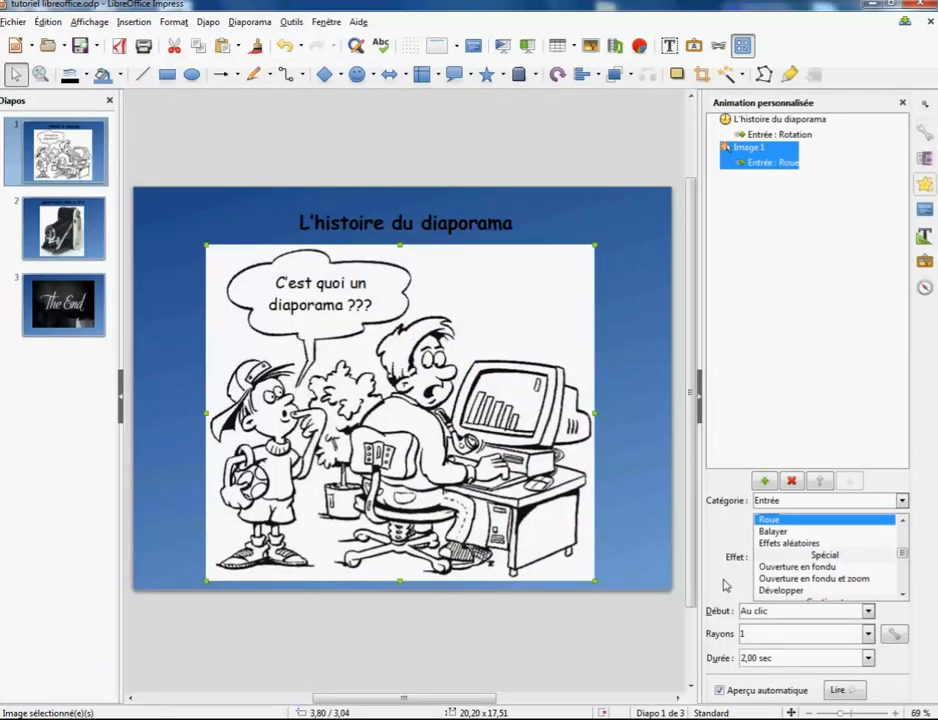
Make the cartoon image's Roue animation start "Après le précédent" with 2 Rayons and a duration of 3,00 sec
click(860, 611)
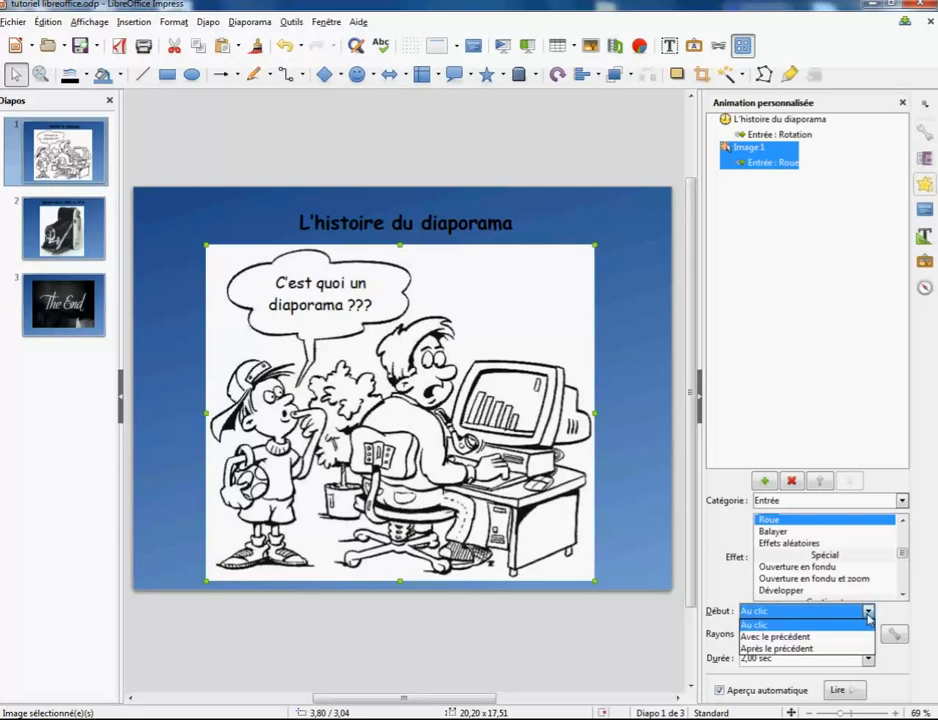
click(802, 649)
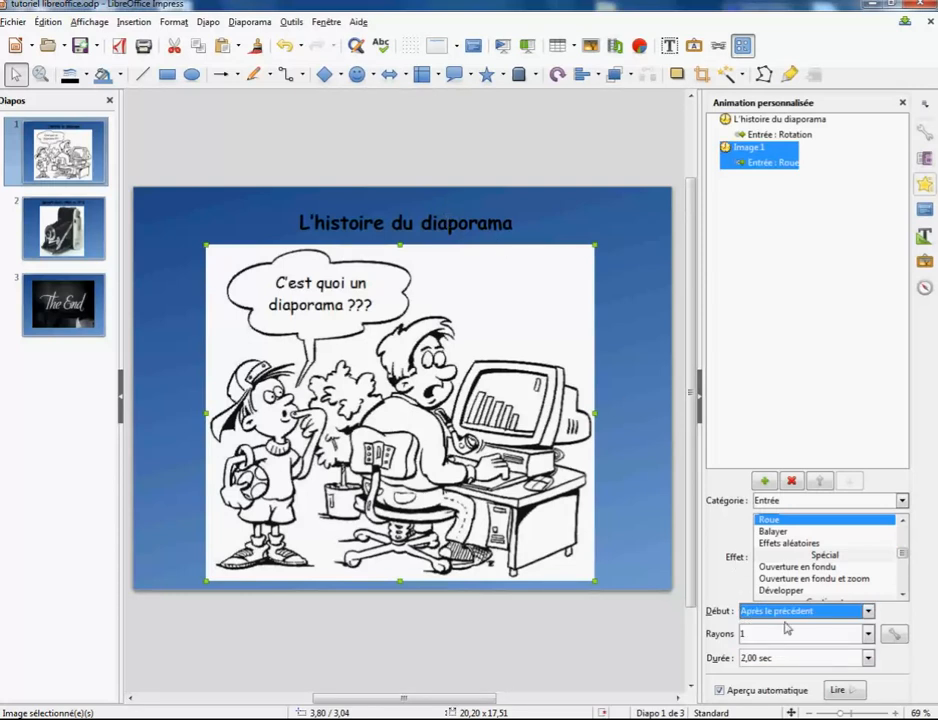
click(868, 637)
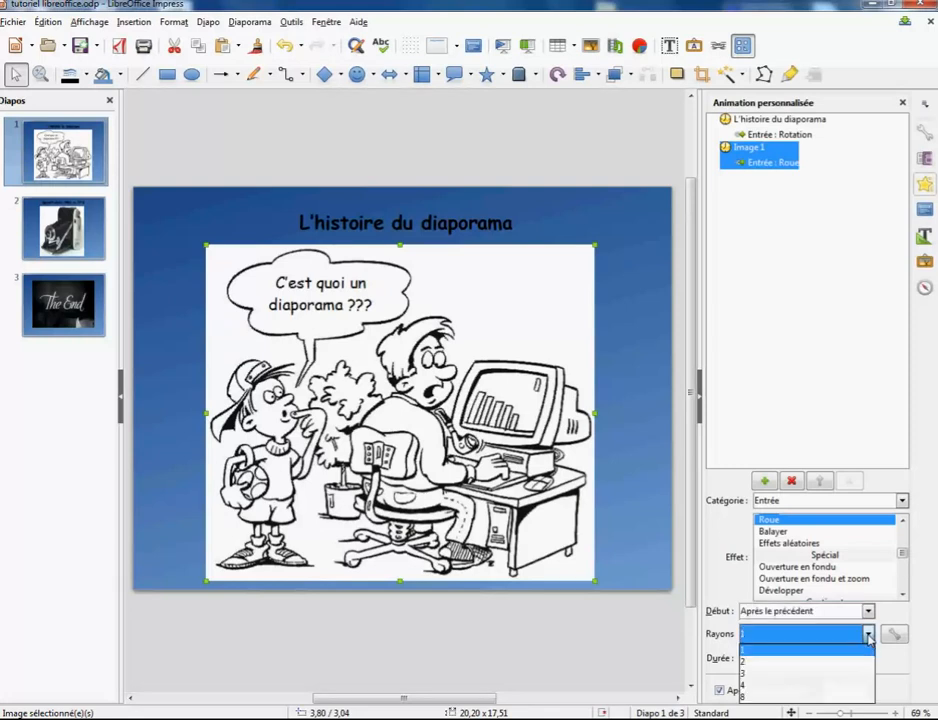
click(836, 677)
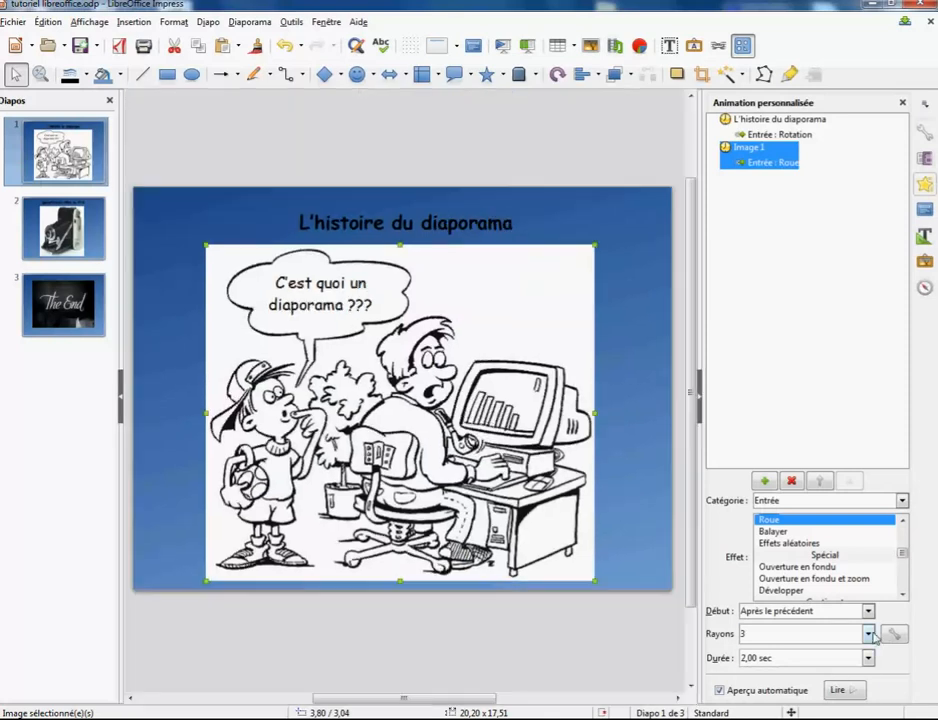
click(868, 634)
click(800, 667)
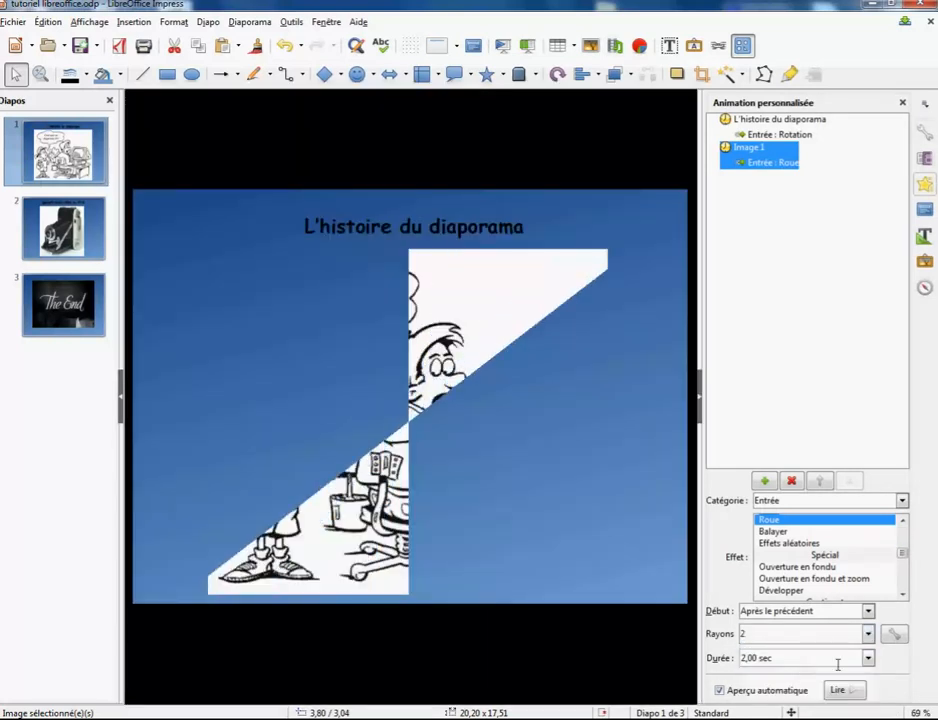
click(868, 658)
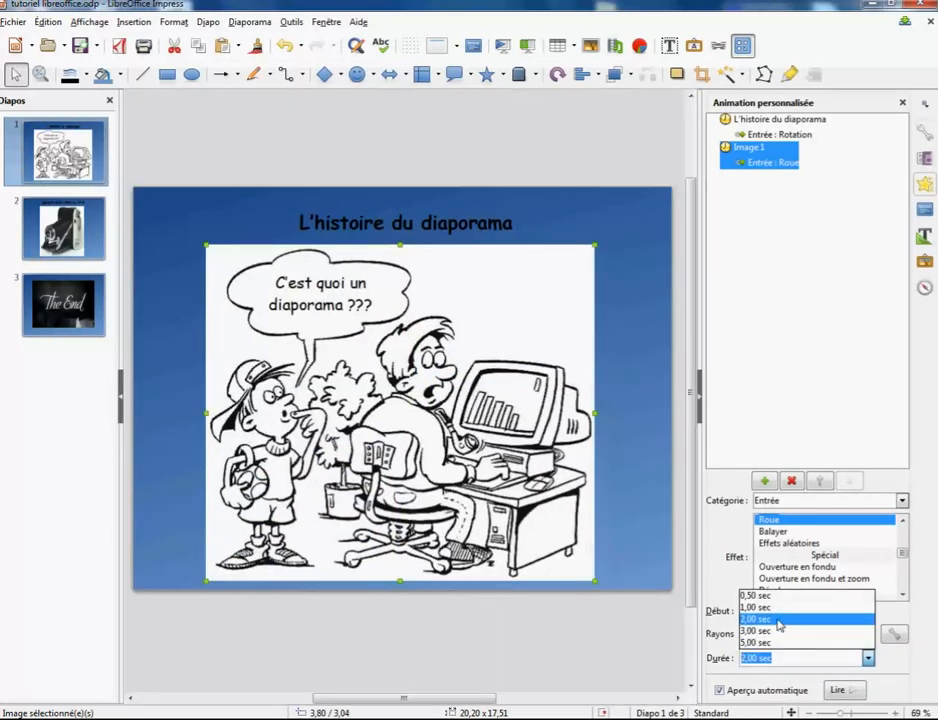
click(790, 631)
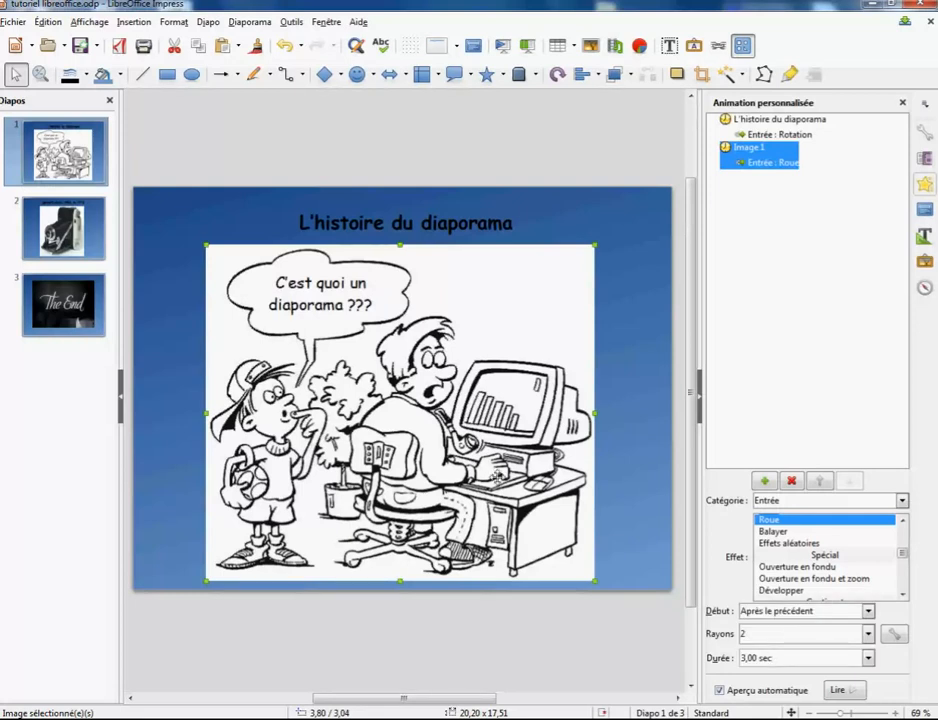
Open the second slide, "Appareil photo utilisé en 1950.", for editing
click(55, 240)
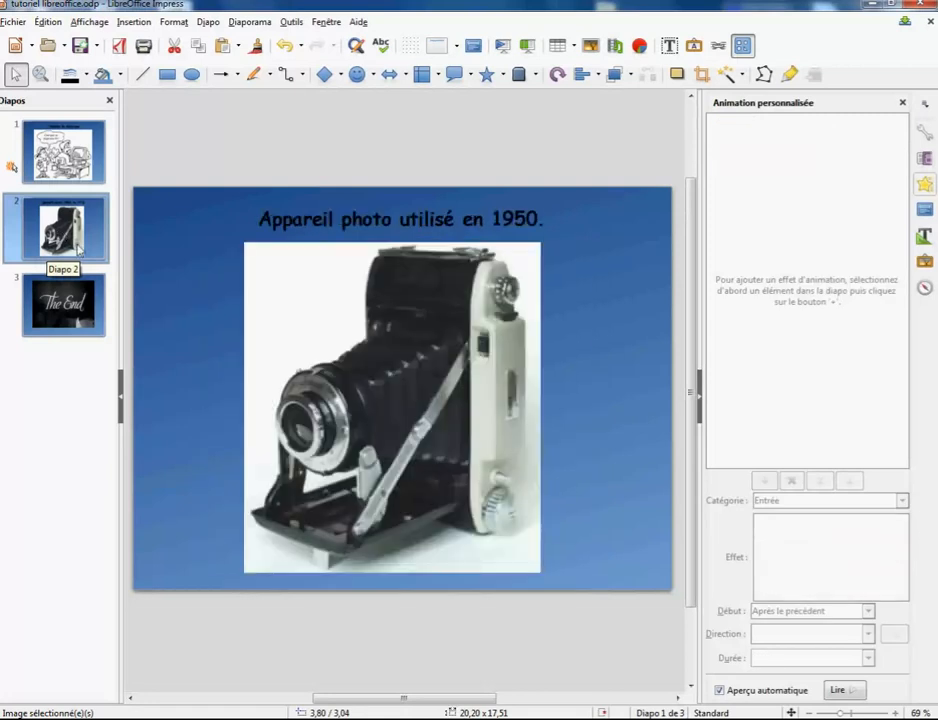